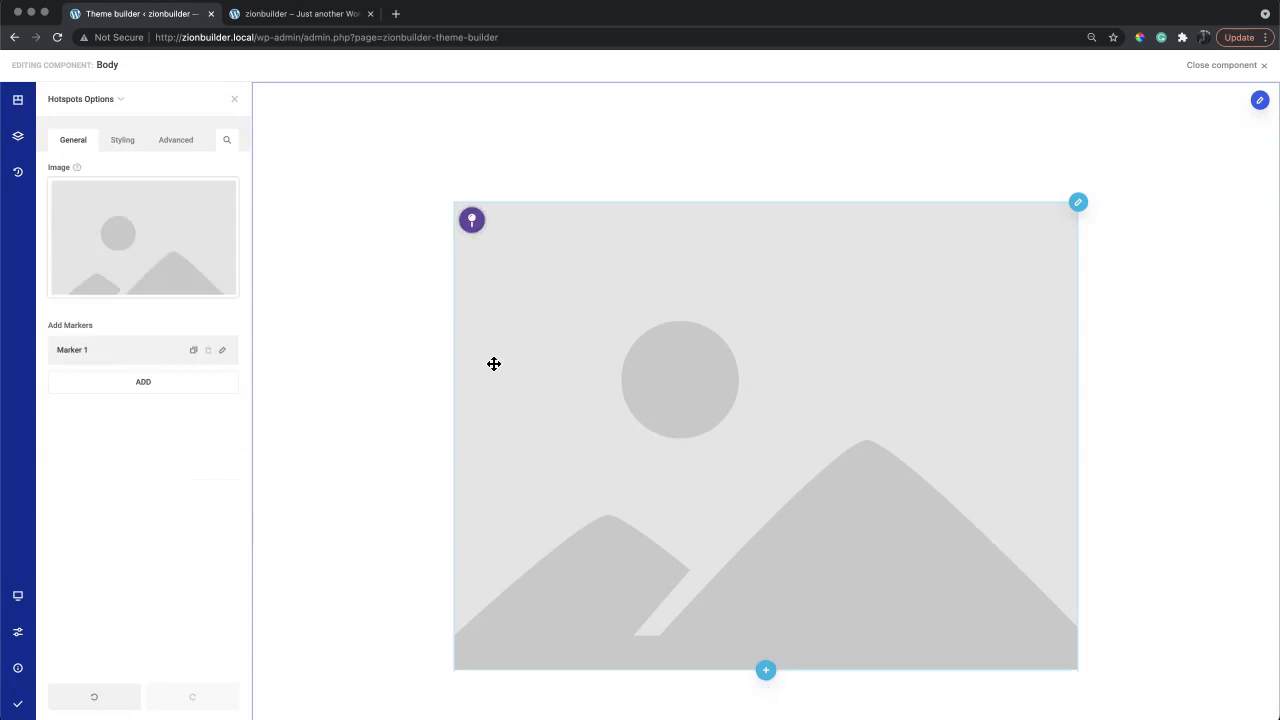
Replace the Hotspots placeholder with the media library photo of the living room with the yellow armchair
mouse_move(180, 260)
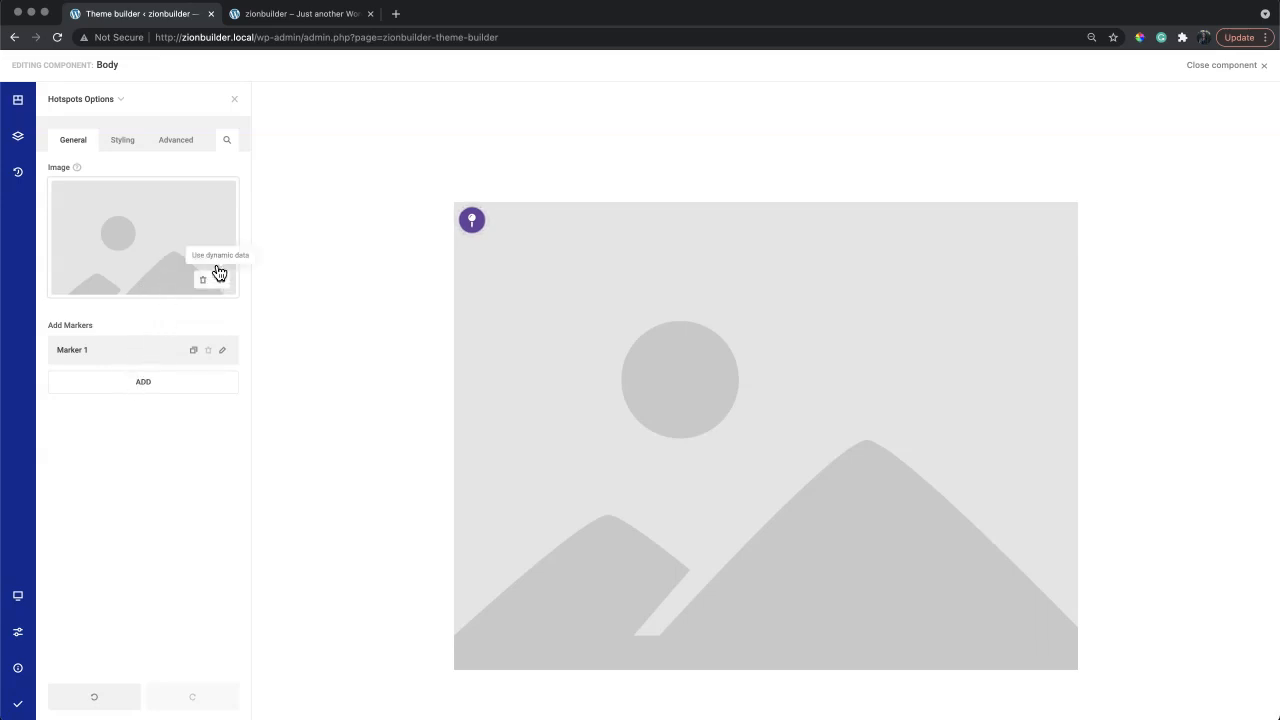
left_click(160, 234)
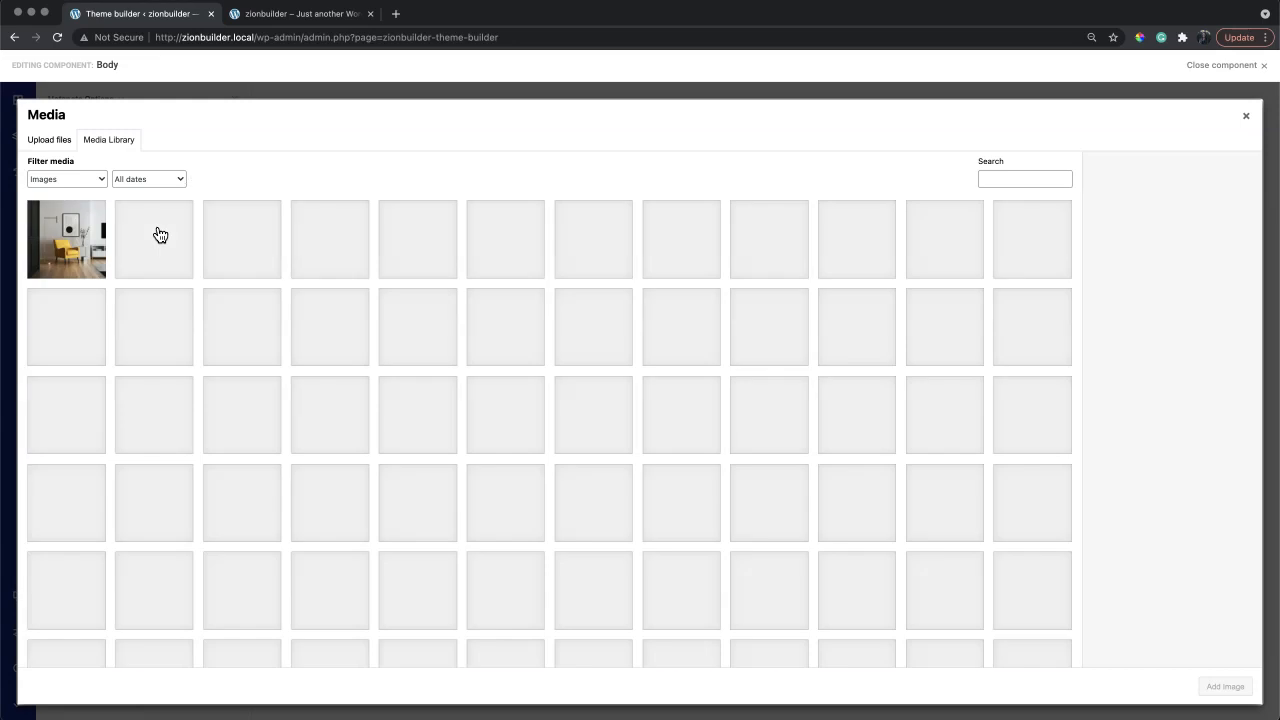
left_click(86, 246)
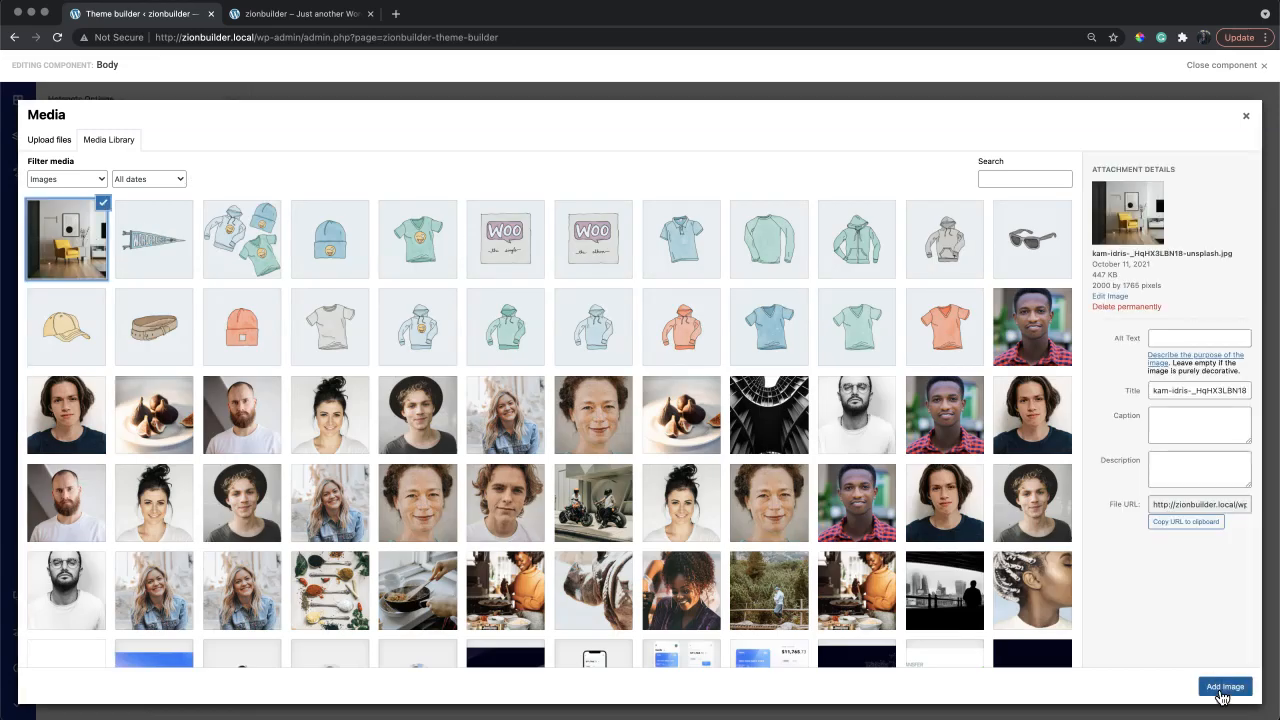
left_click(1222, 687)
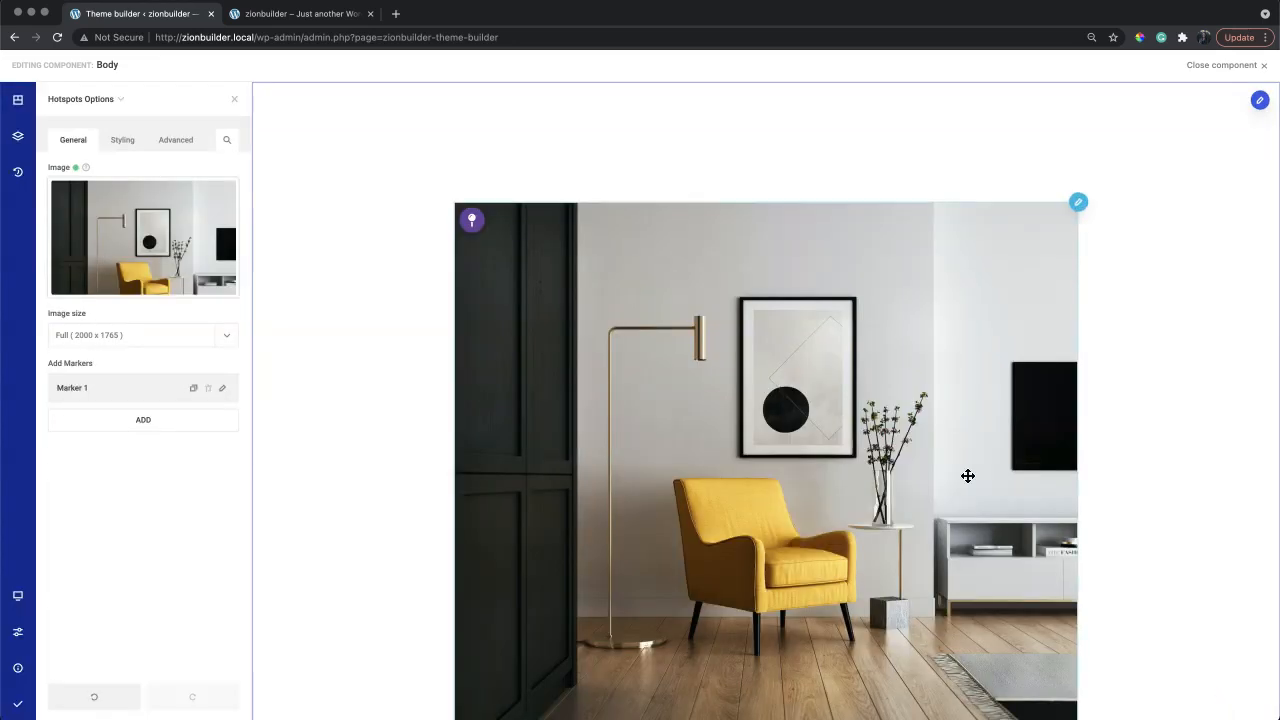
scroll(967, 475, "down", 1)
scroll(966, 476, "down", 2)
scroll(966, 477, "up", 1)
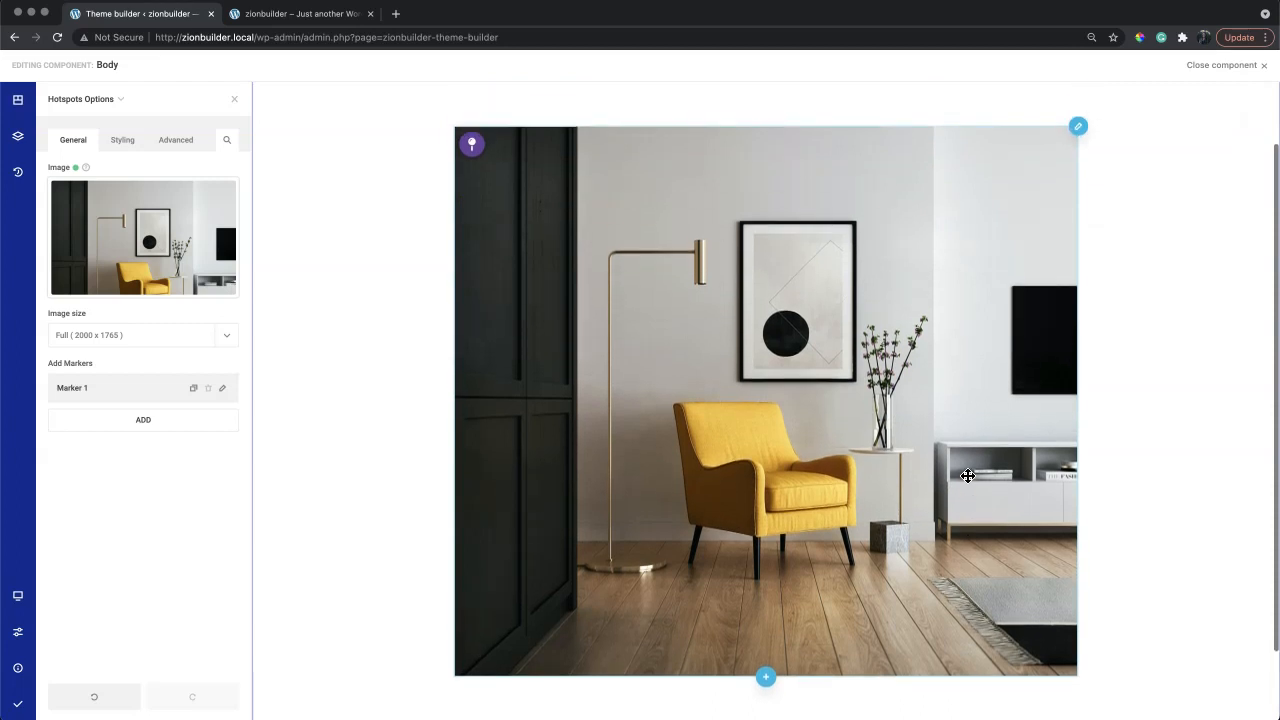
Open Marker 1 for editing and examine the data sources offered for dynamic positioning
left_click(229, 389)
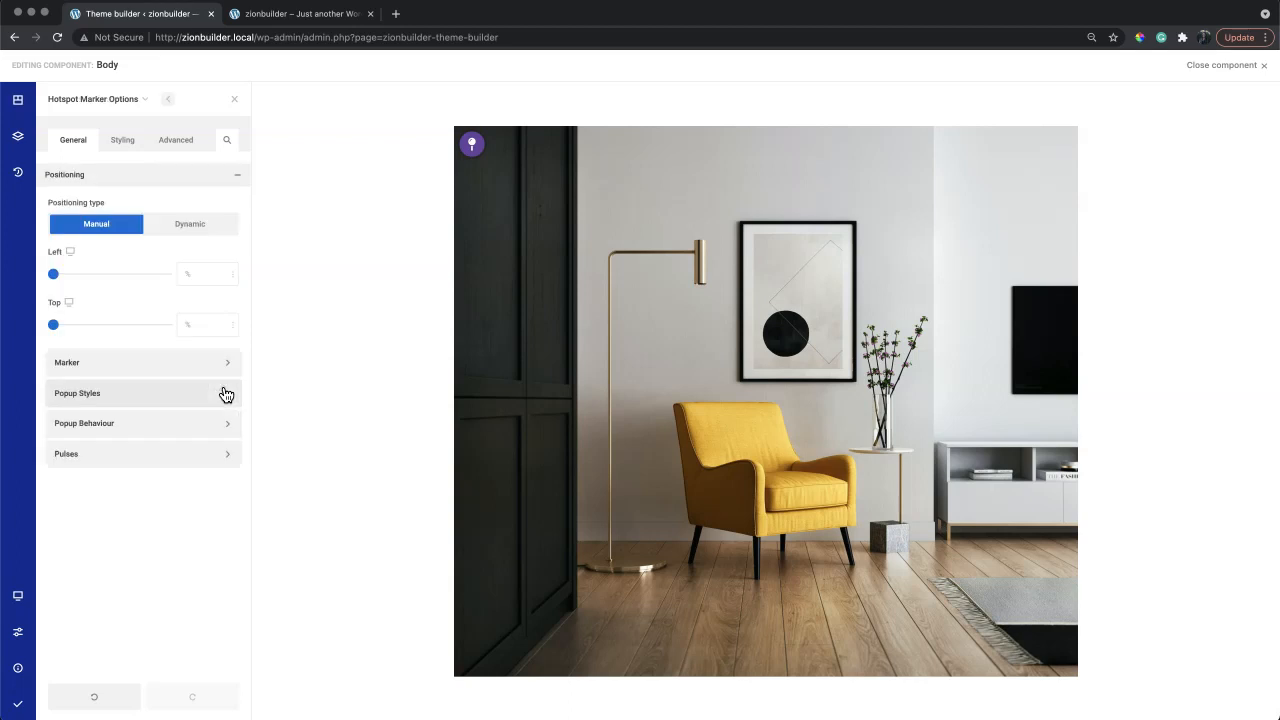
left_click(187, 226)
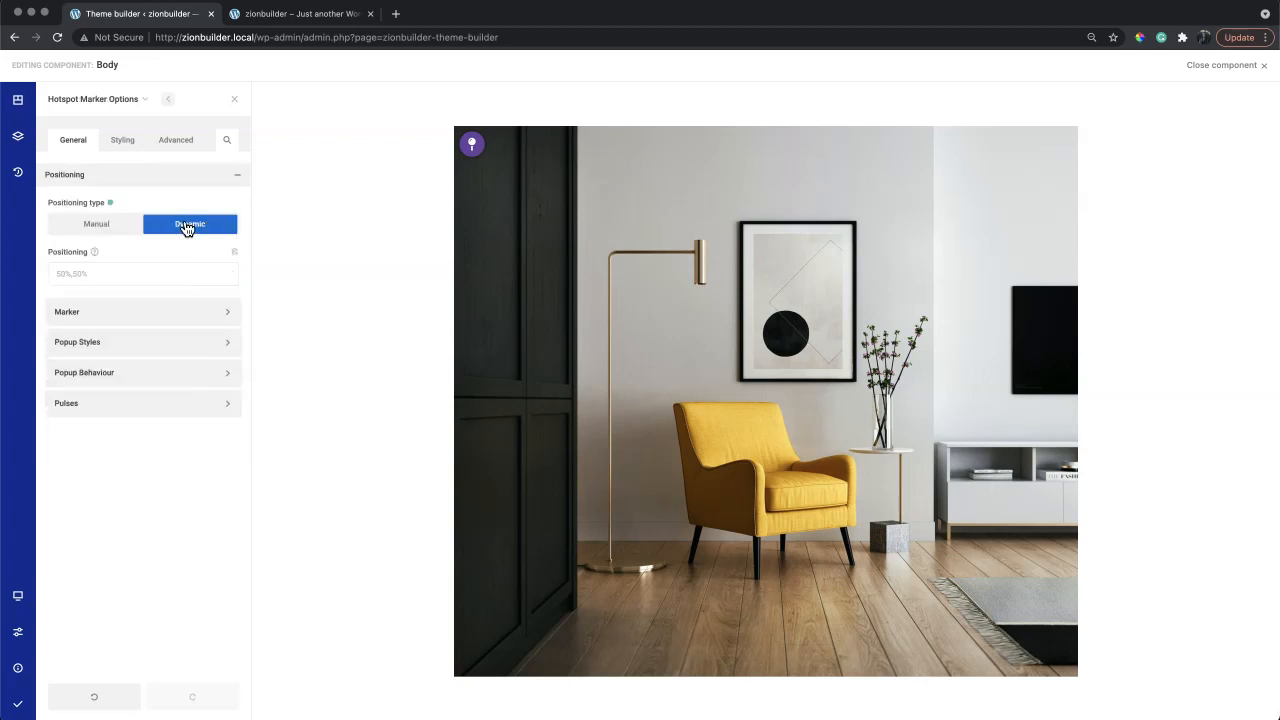
left_click(235, 256)
scroll(229, 297, "down", 5)
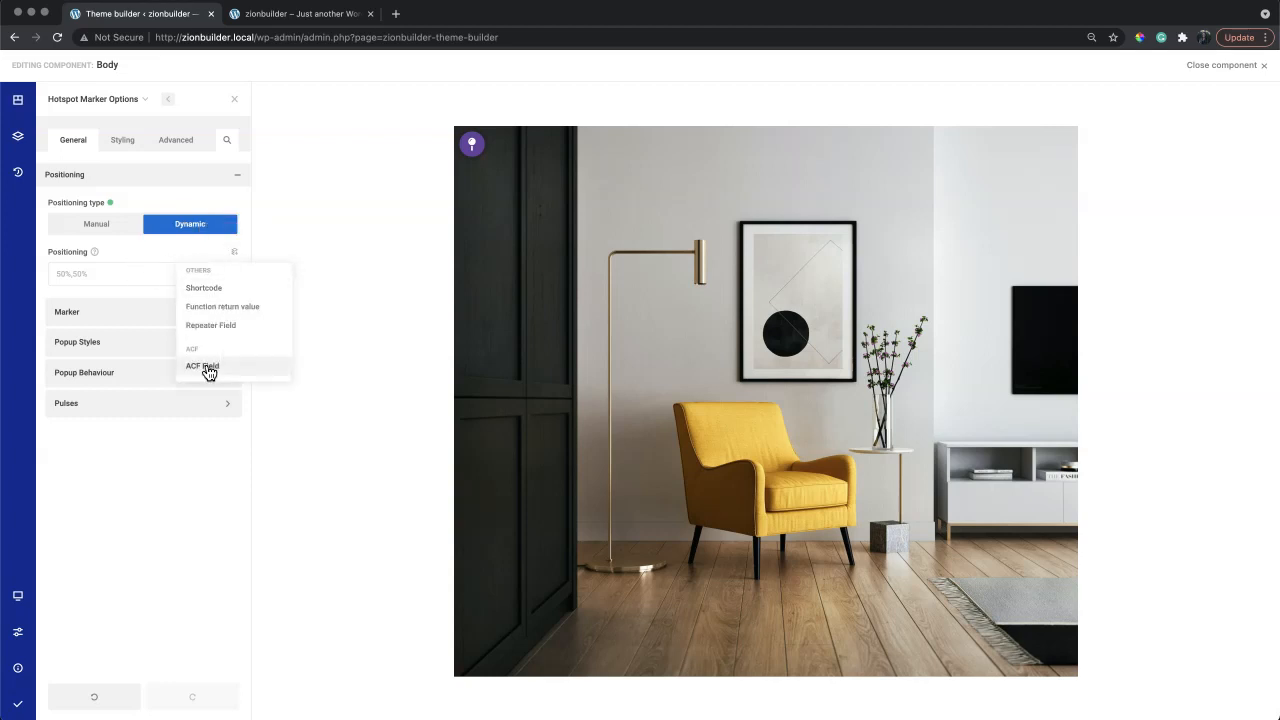
left_click(155, 255)
Switch Marker 1 to manual positioning and place it on the lamp head at 39% left and 24% top
left_click(119, 236)
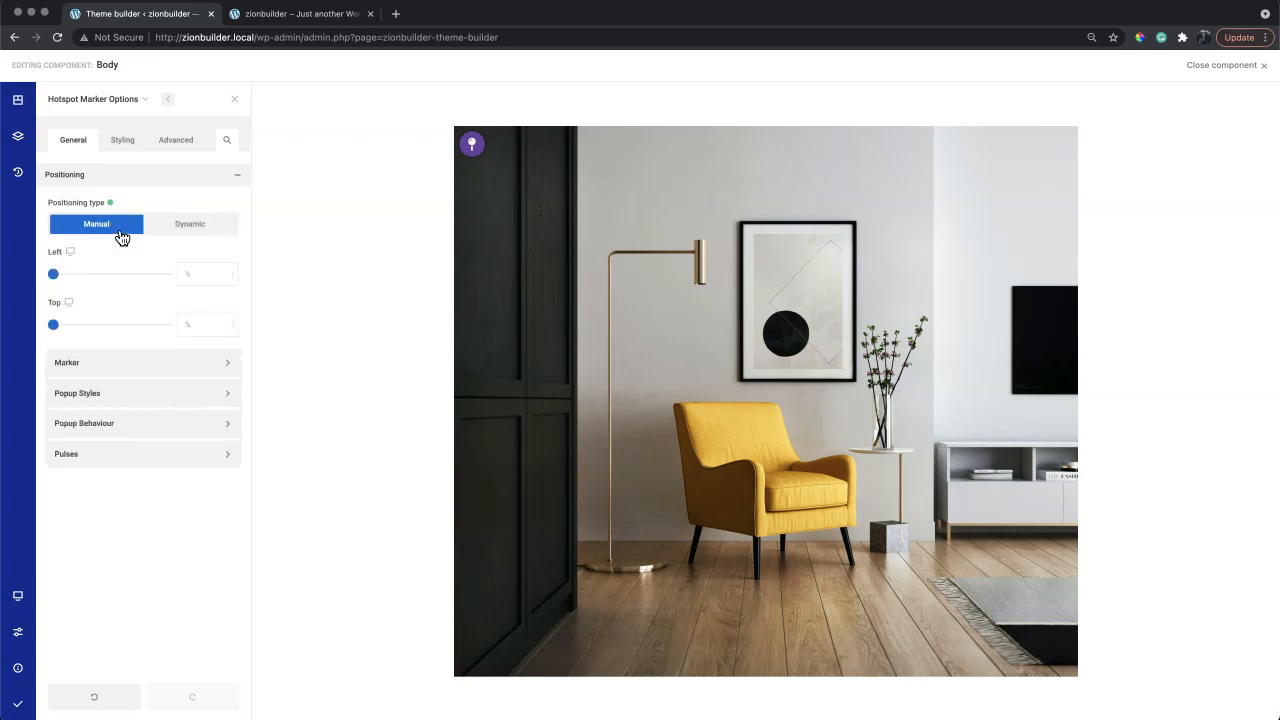
left_click_drag(56, 276, 98, 276)
left_click_drag(57, 330, 82, 330)
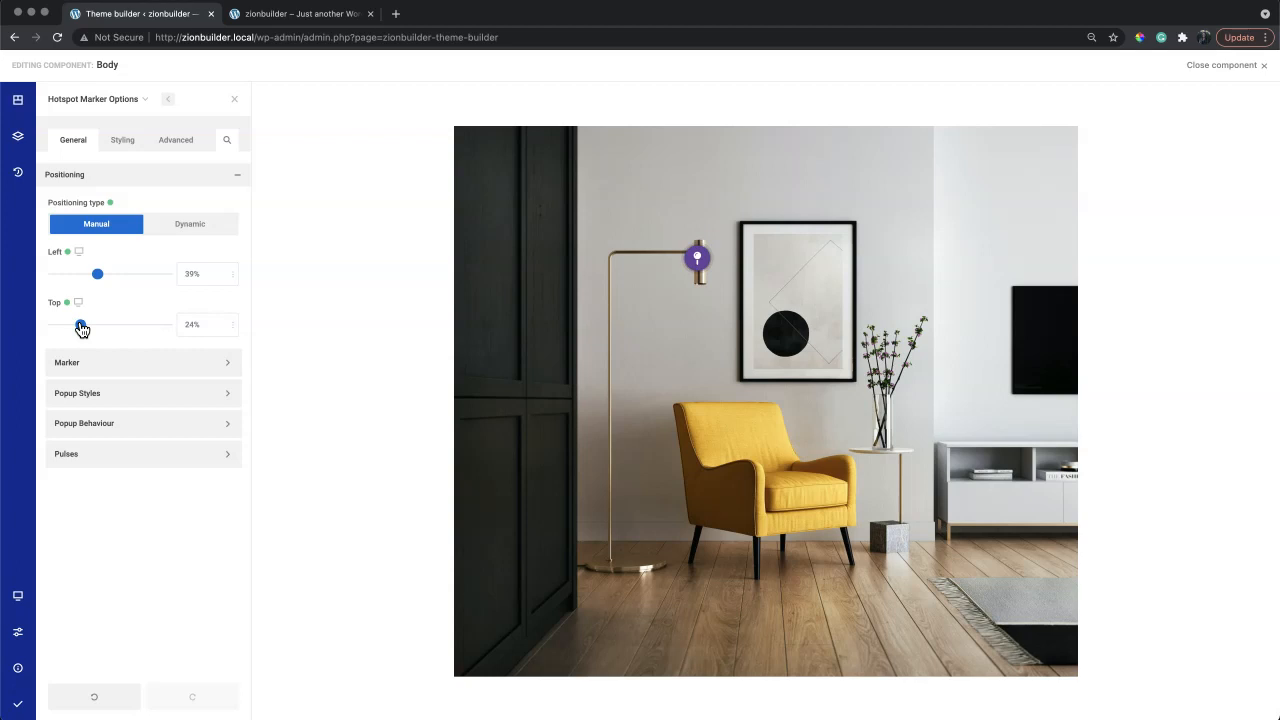
Search the icon library for "map" and change the marker's icon to map-marker-alt
left_click(141, 363)
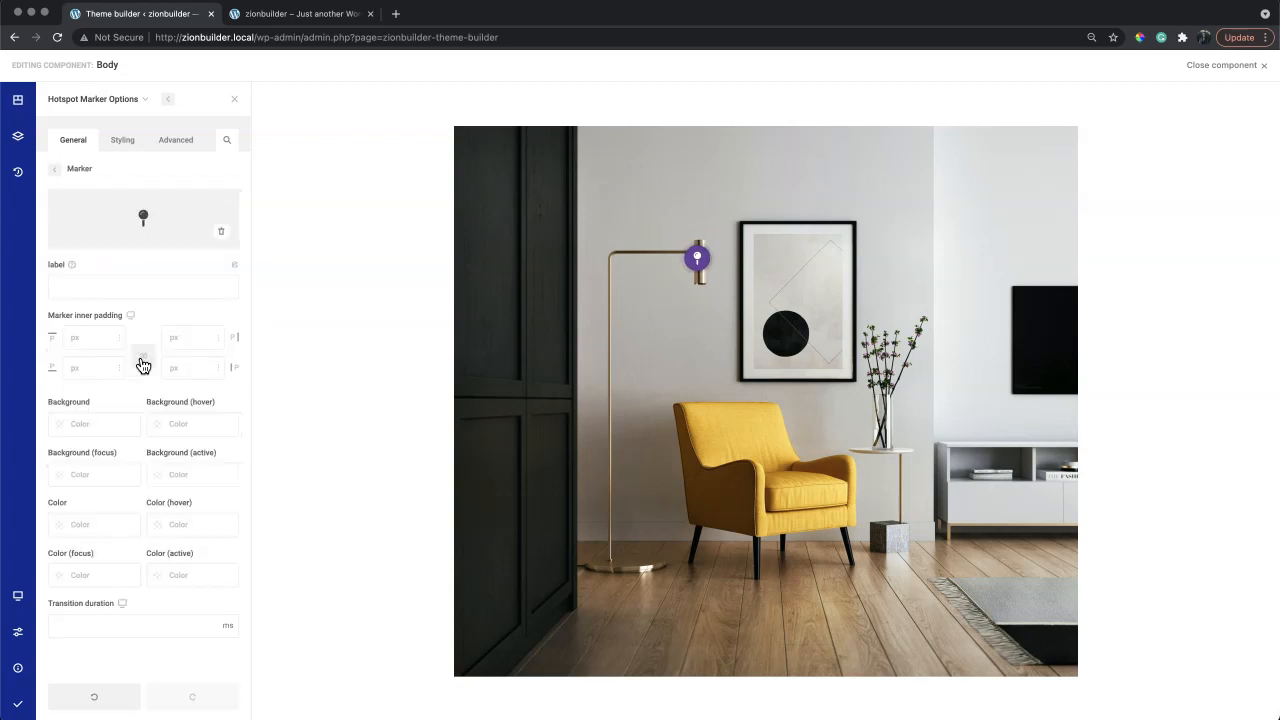
left_click(171, 247)
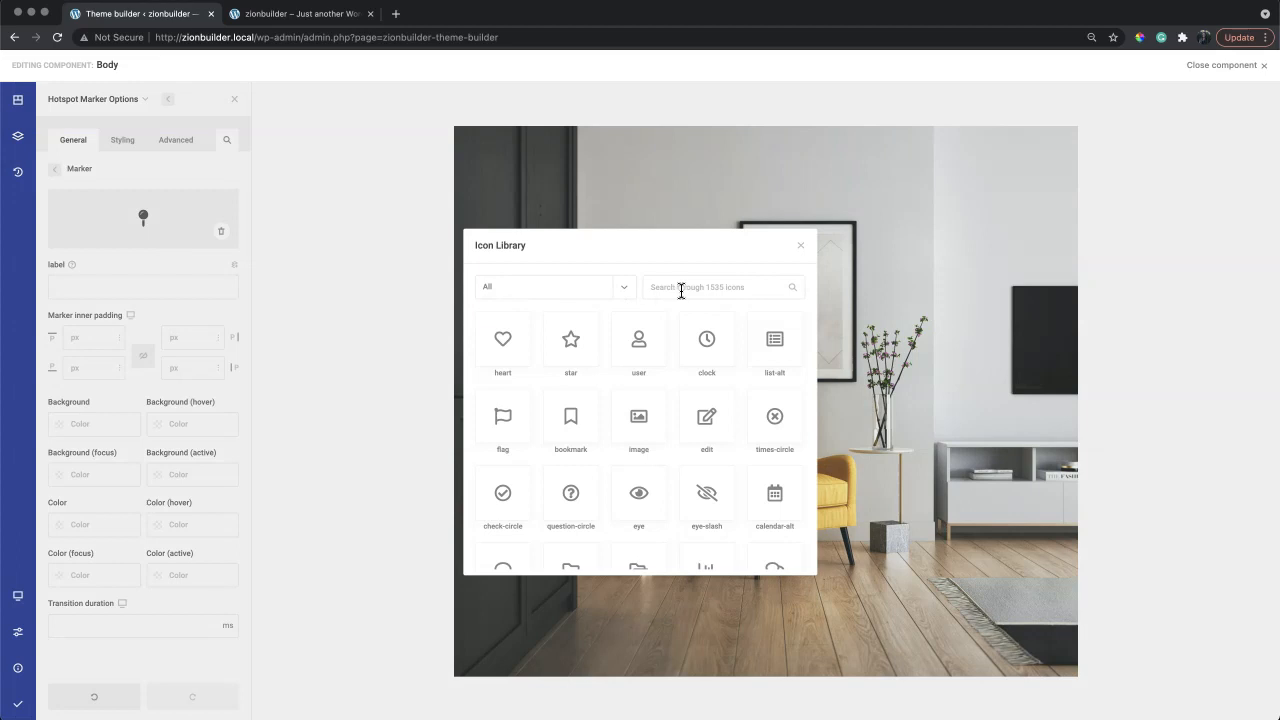
type("map")
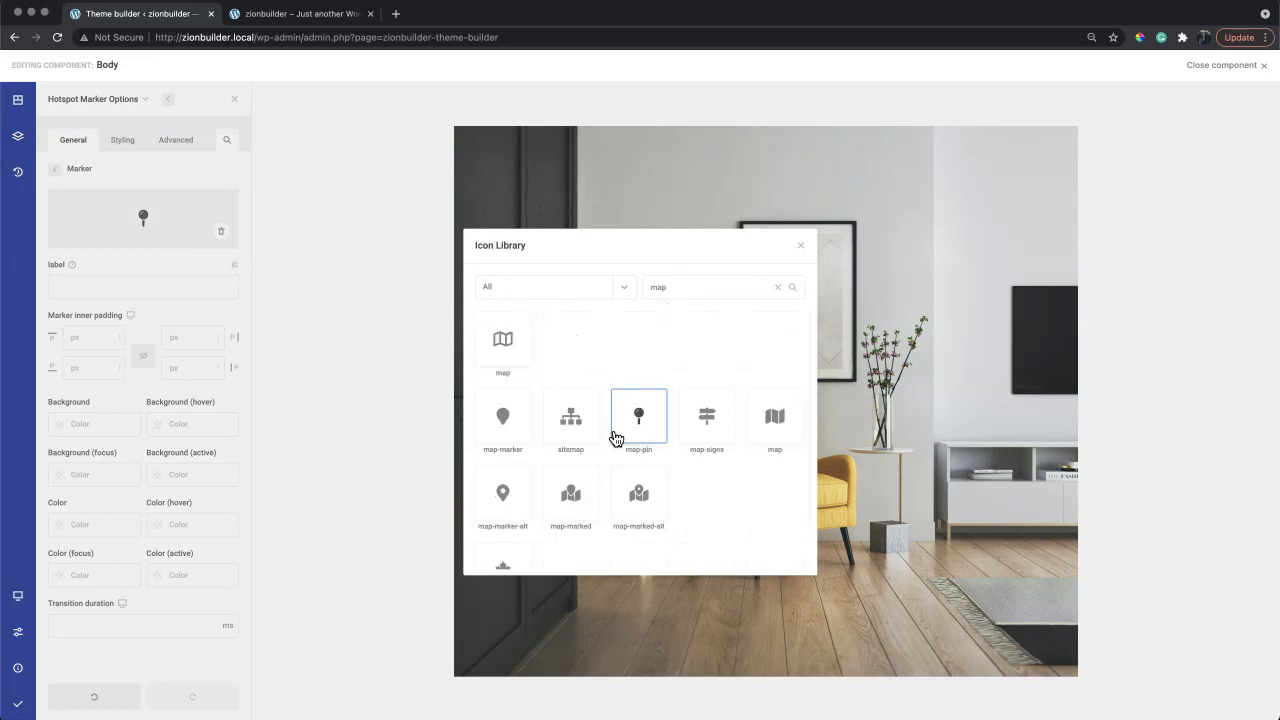
left_click(494, 507)
left_click(414, 423)
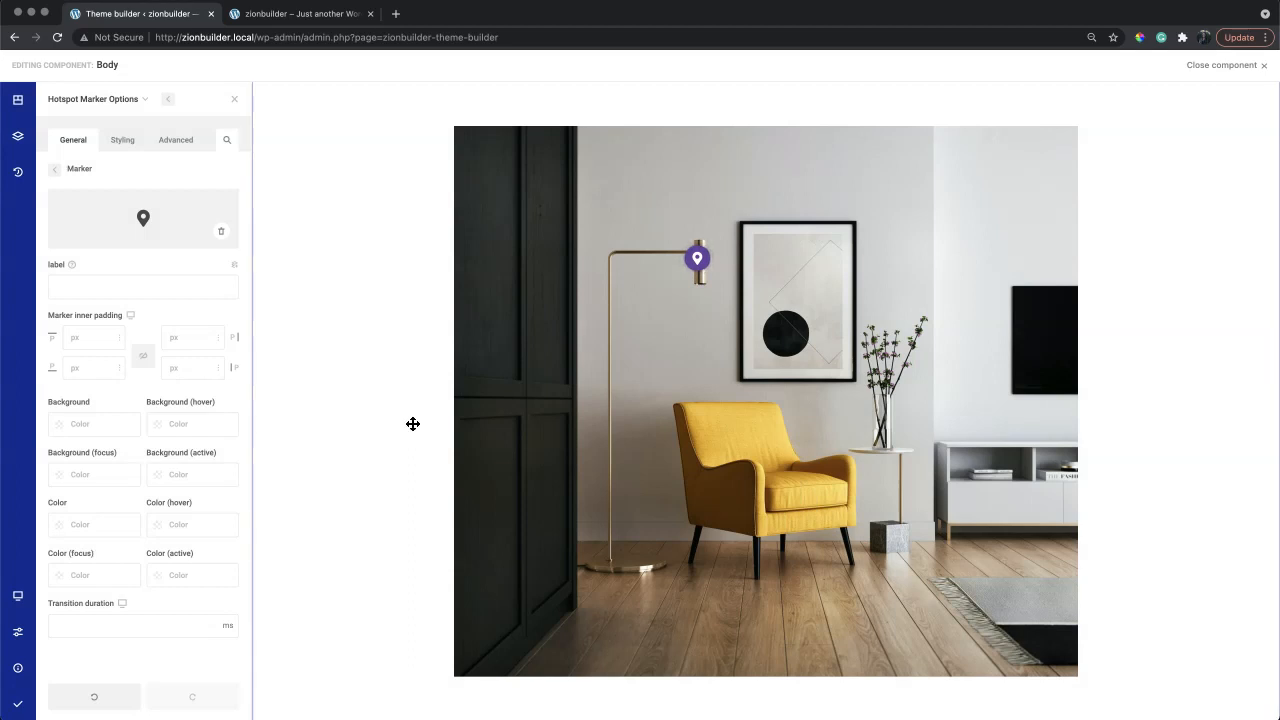
Set the marker's background colour to the saved local swatch #f44a4a and leave the marker settings
left_click(61, 430)
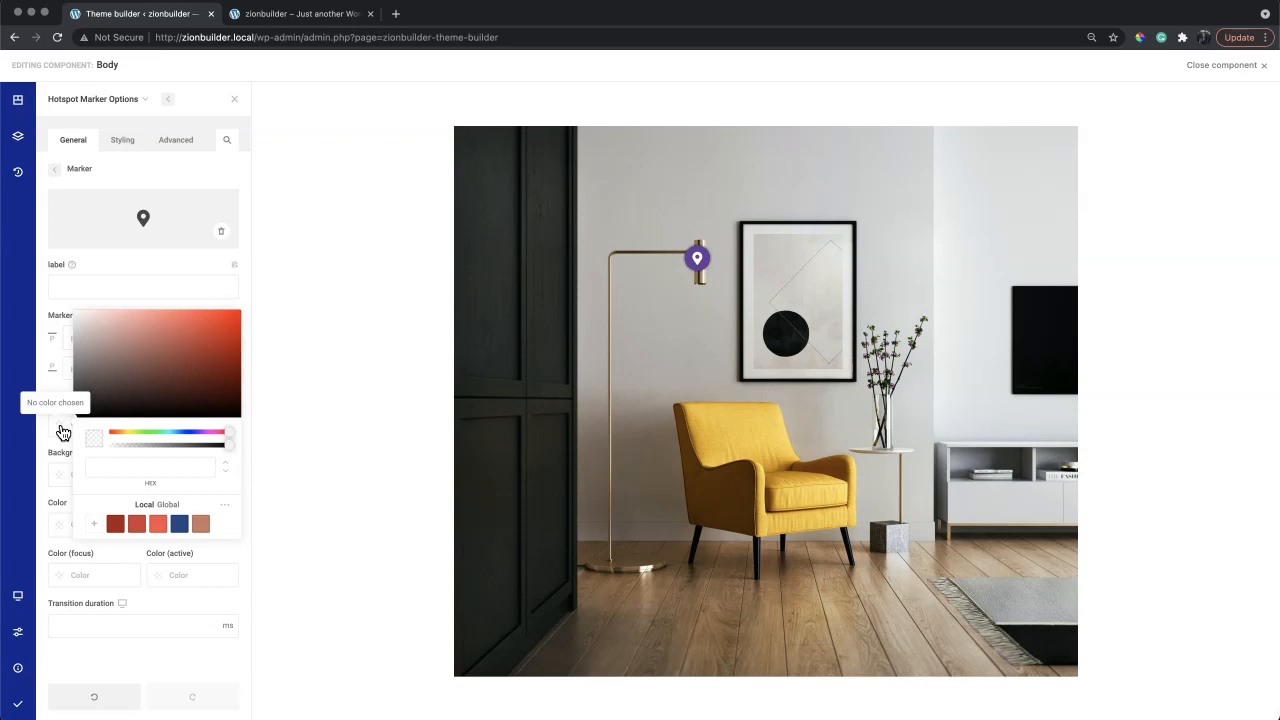
left_click(158, 524)
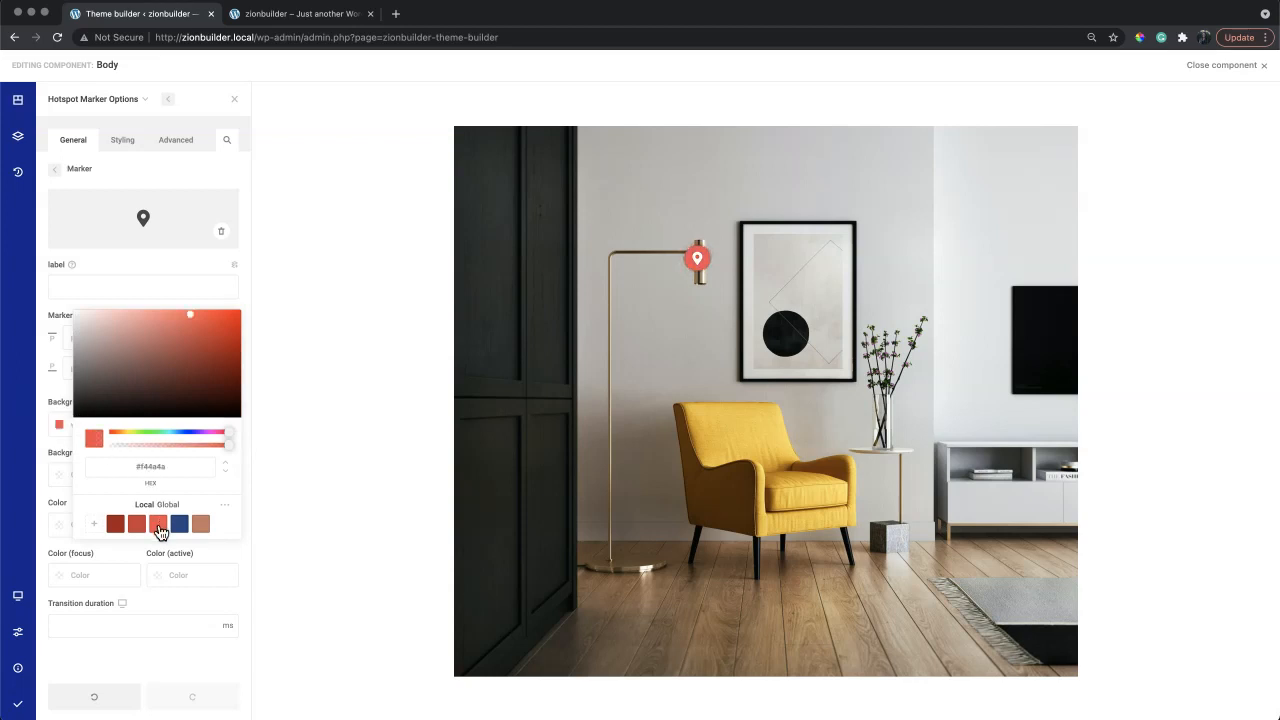
left_click(167, 265)
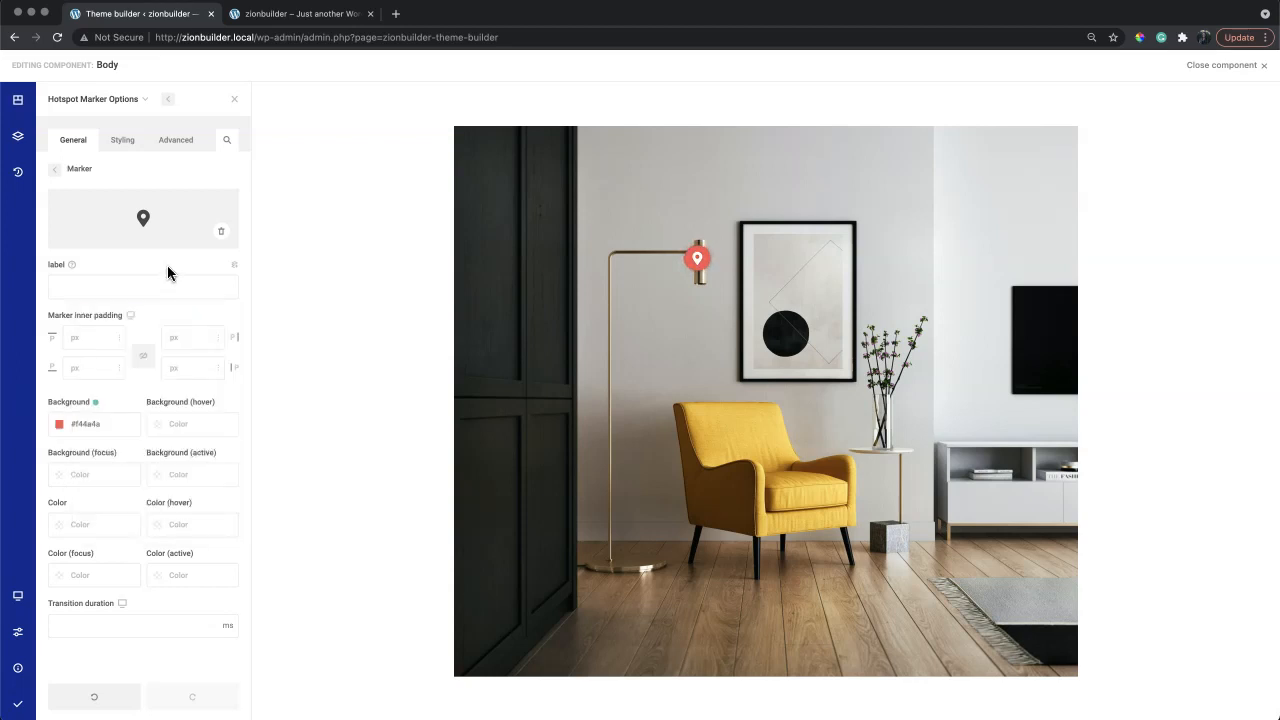
left_click(54, 170)
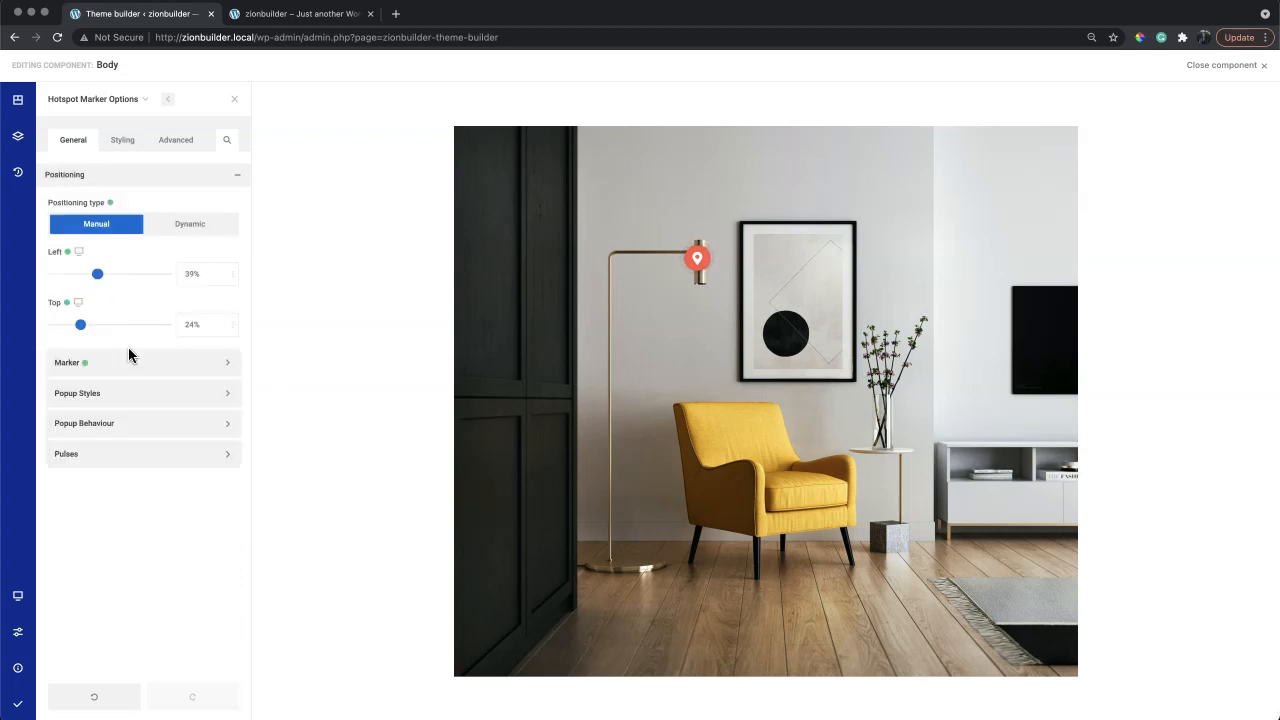
Style the marker's popup with text colour #111 and a light background of #f8f6f6
left_click(127, 393)
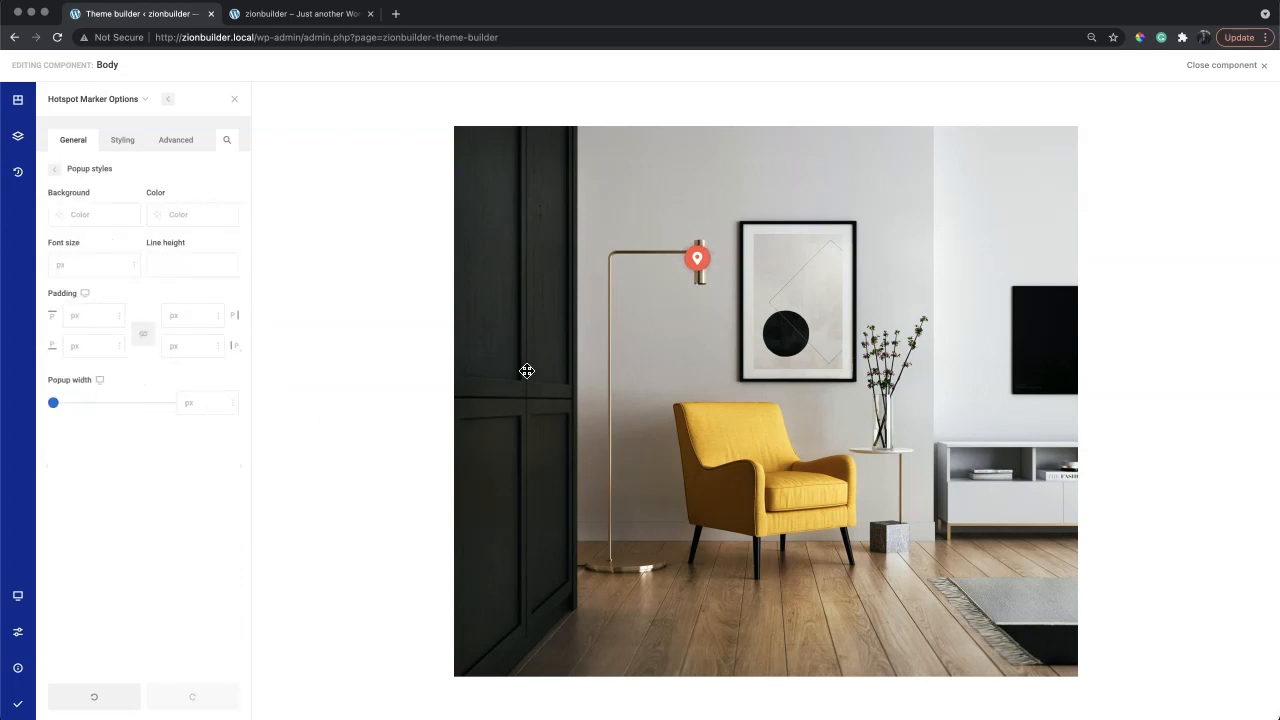
left_click(698, 262)
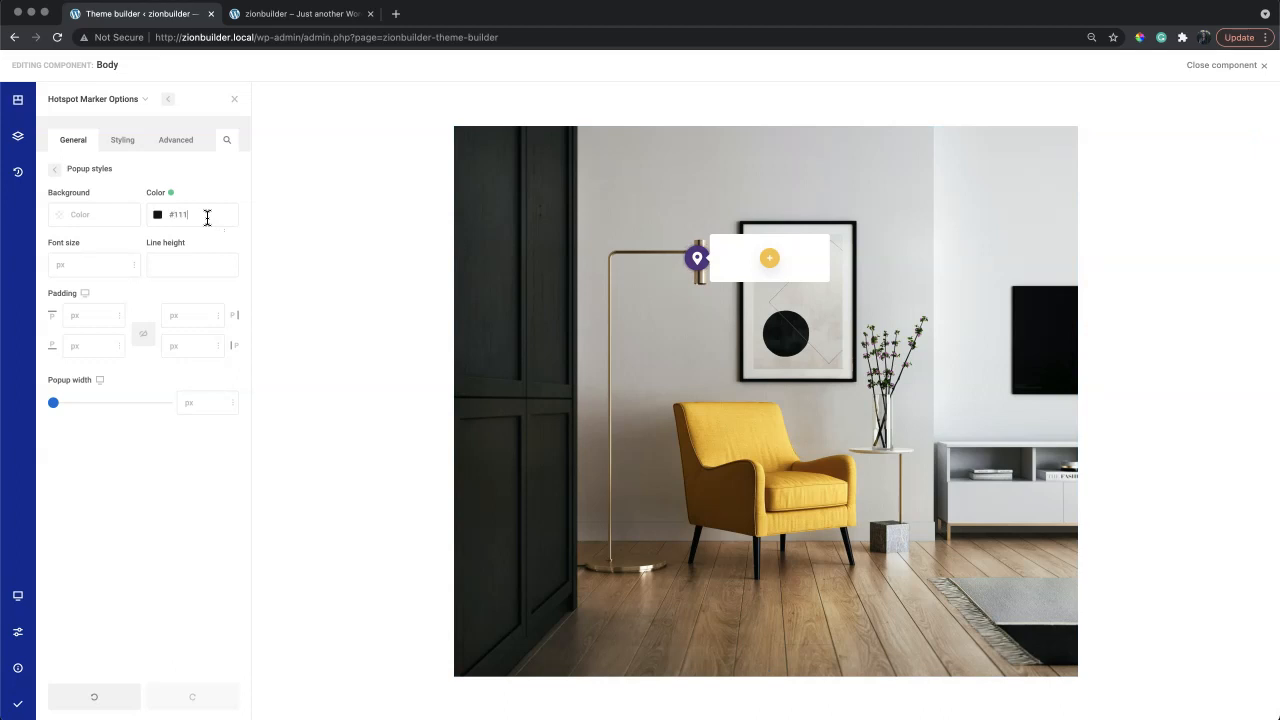
left_click(60, 214)
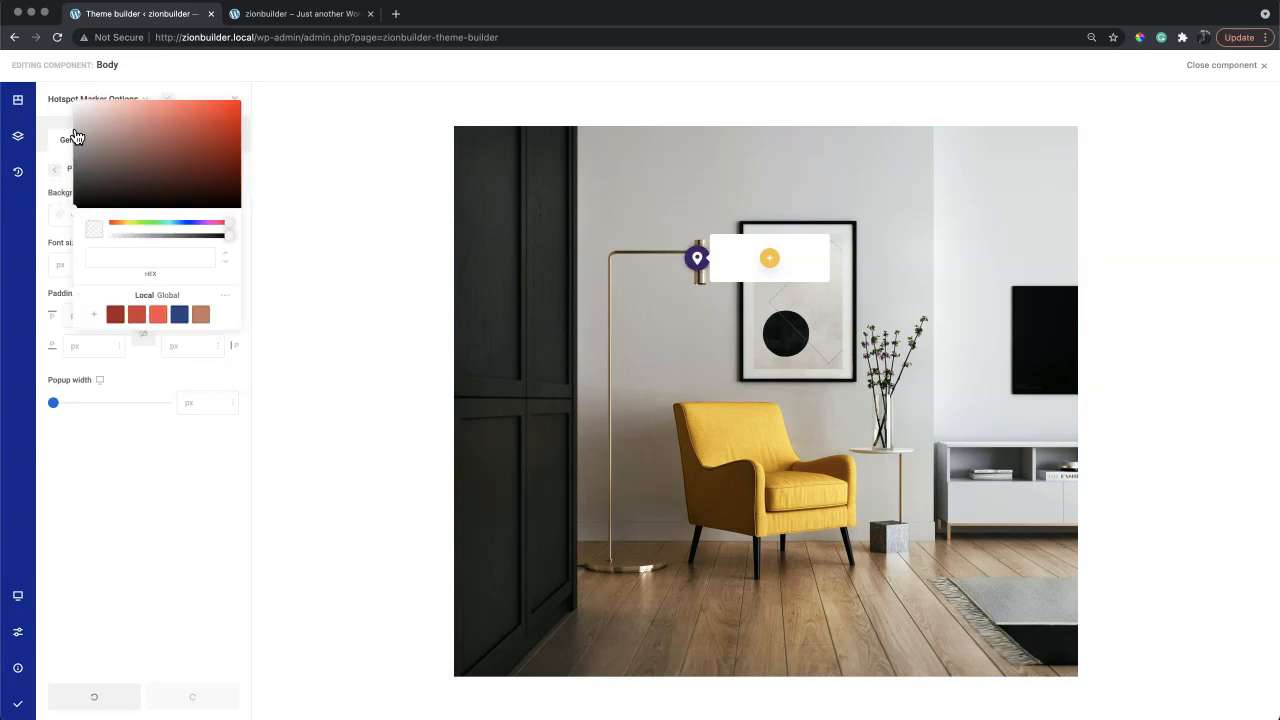
left_click_drag(79, 115, 78, 107)
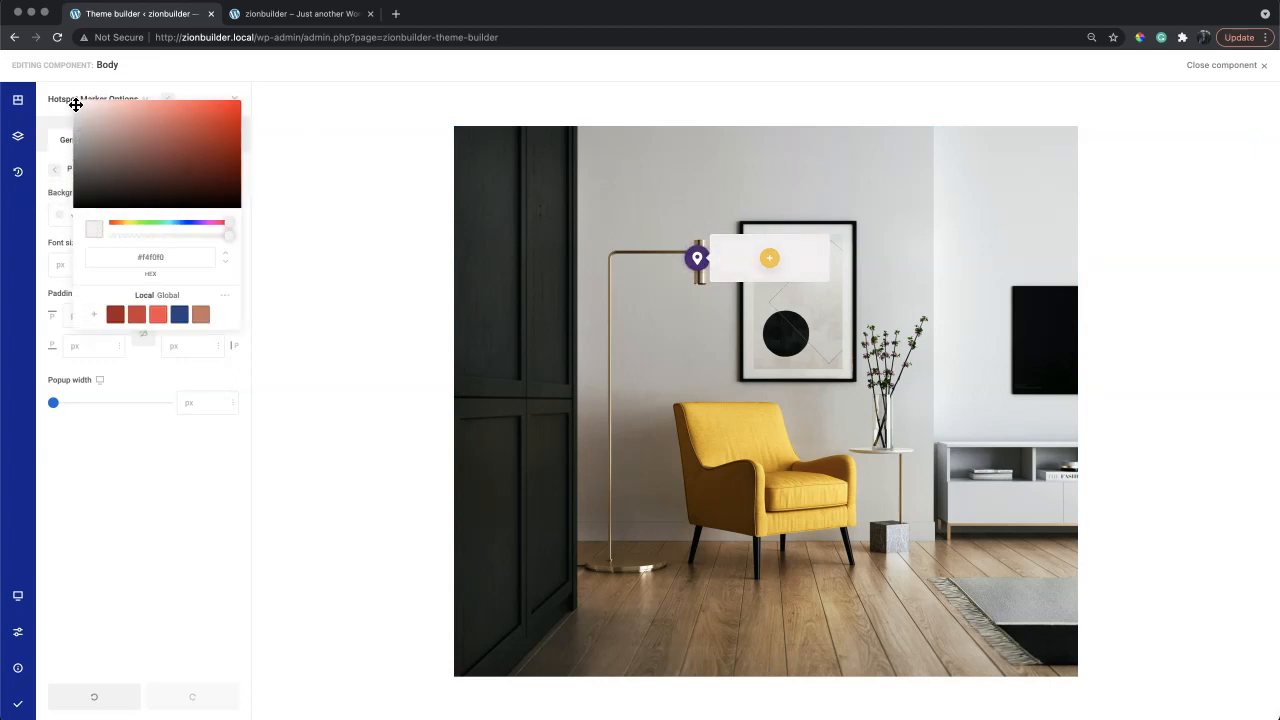
left_click(147, 488)
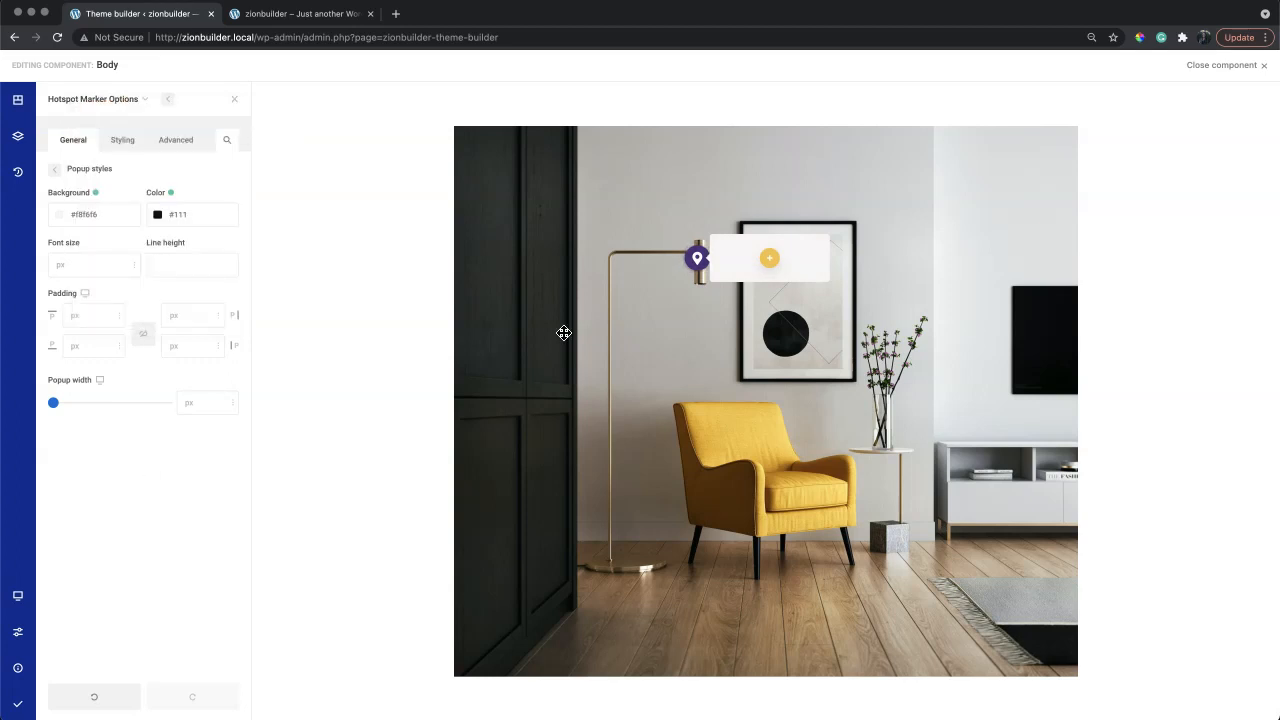
Insert a Heading element inside the marker's popup
left_click(768, 259)
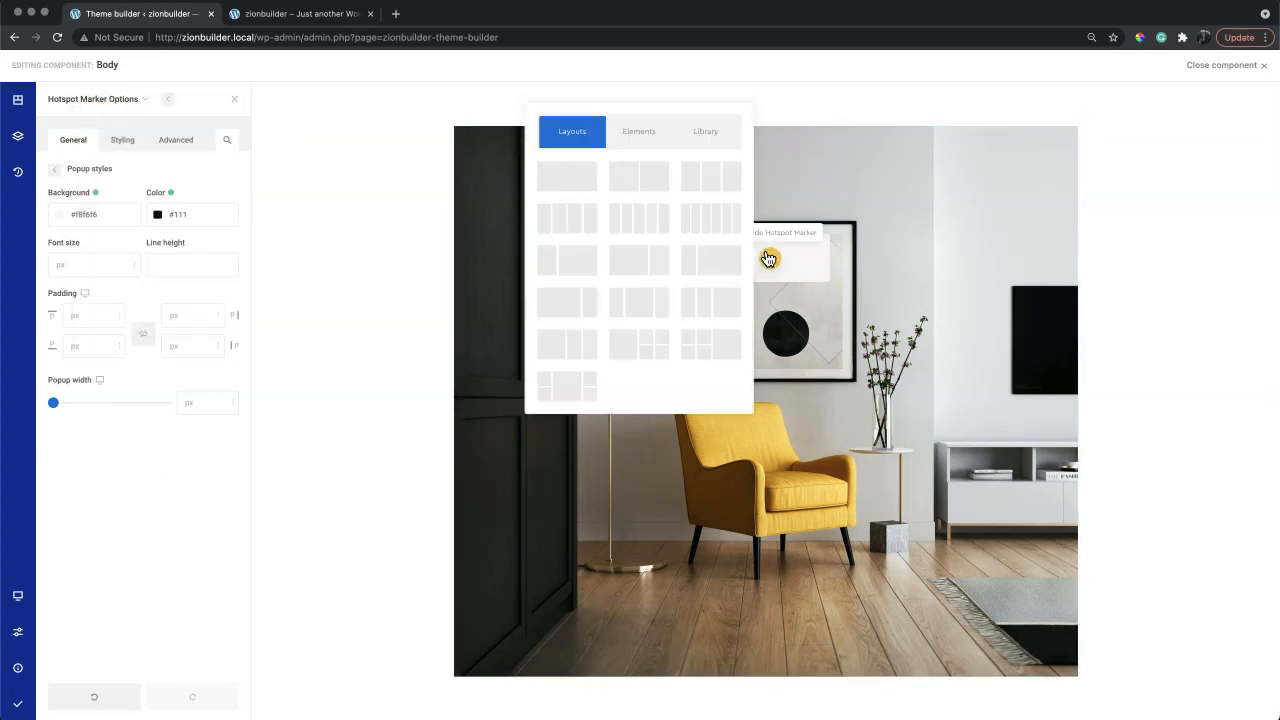
type("heading e")
left_click(644, 265)
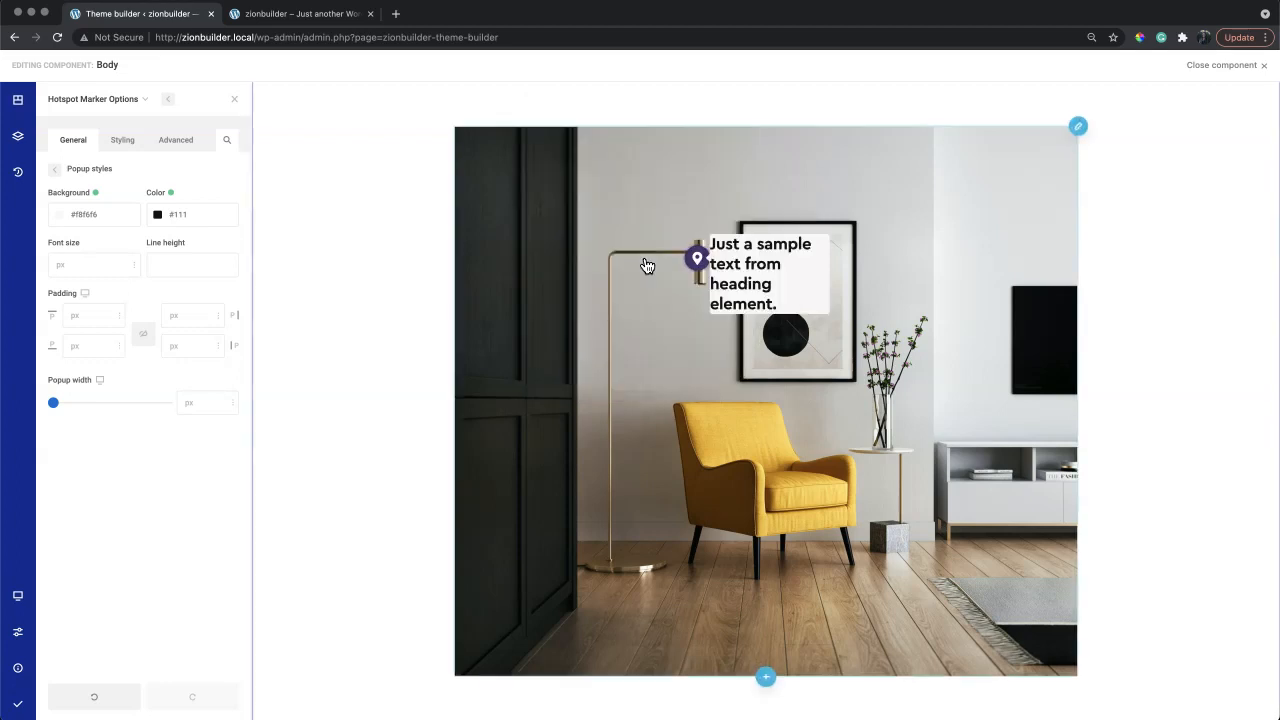
Link the popup's padding values and set all four sides to 20px
left_click(145, 335)
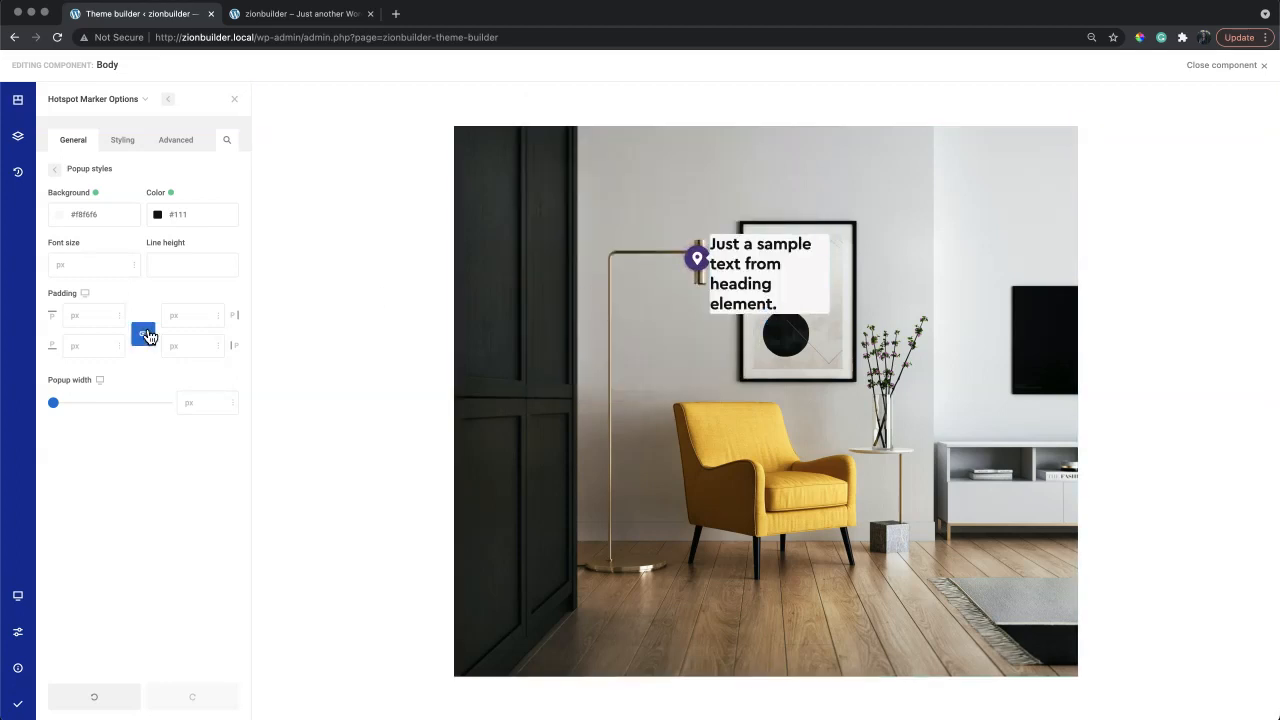
left_click(97, 320)
type("20")
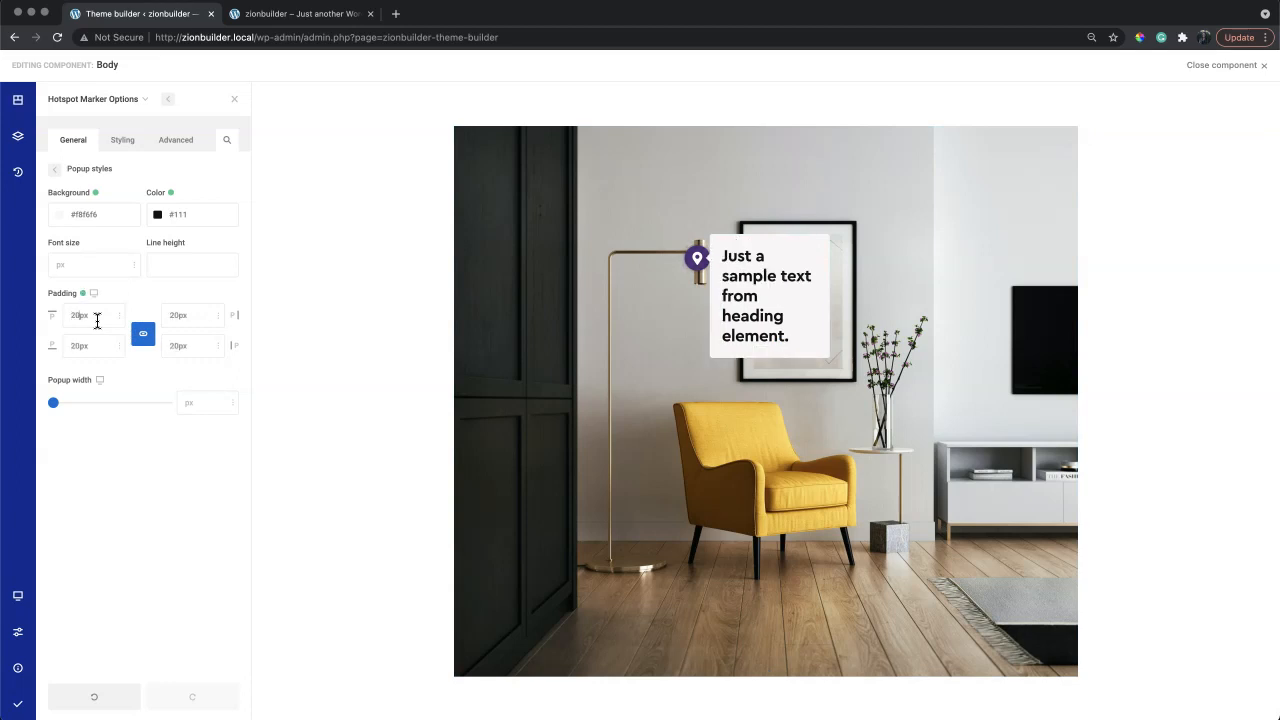
Replace the popup heading's sample text with "A lamp" and reopen the popup to check its placement
triple_click(747, 288)
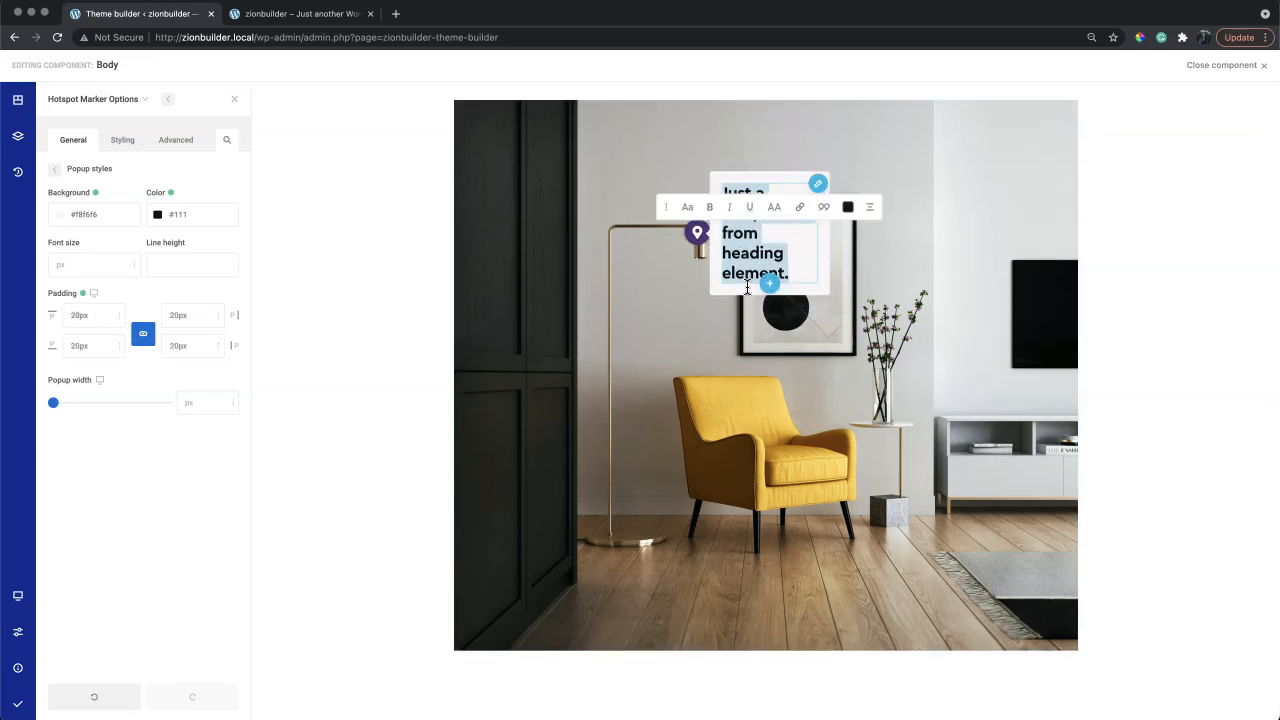
key("BackSpace")
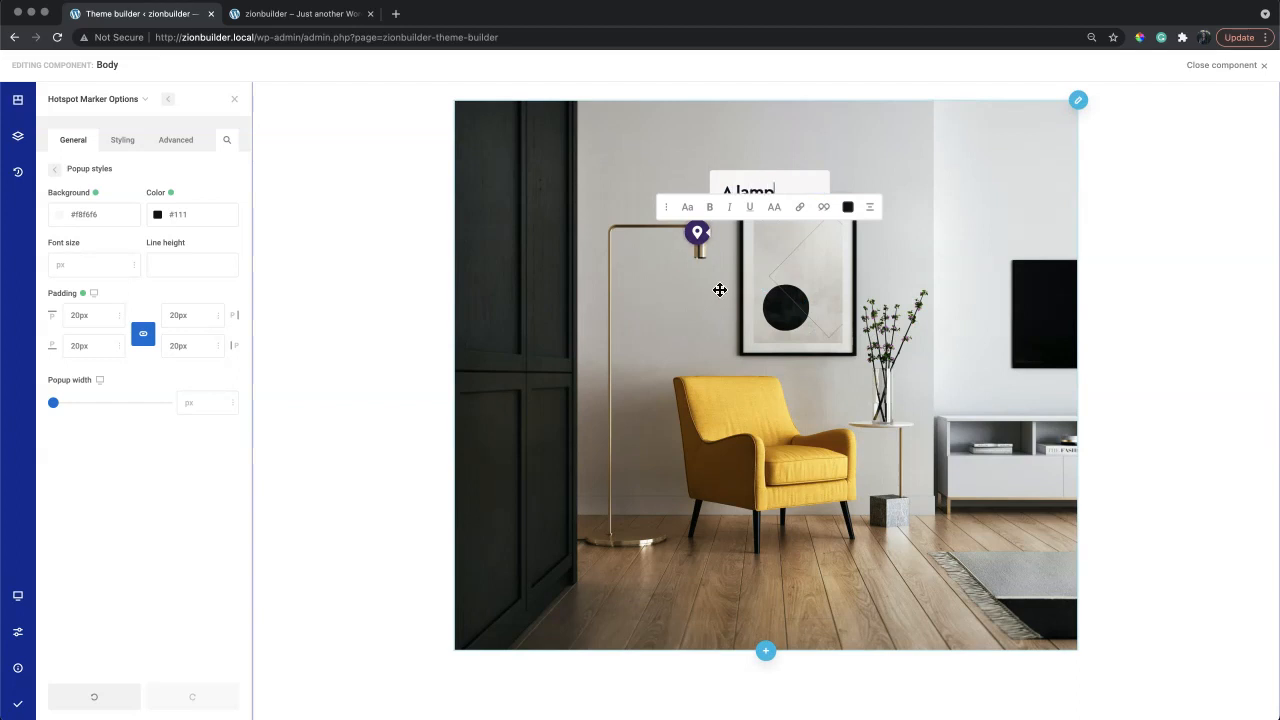
left_click(676, 296)
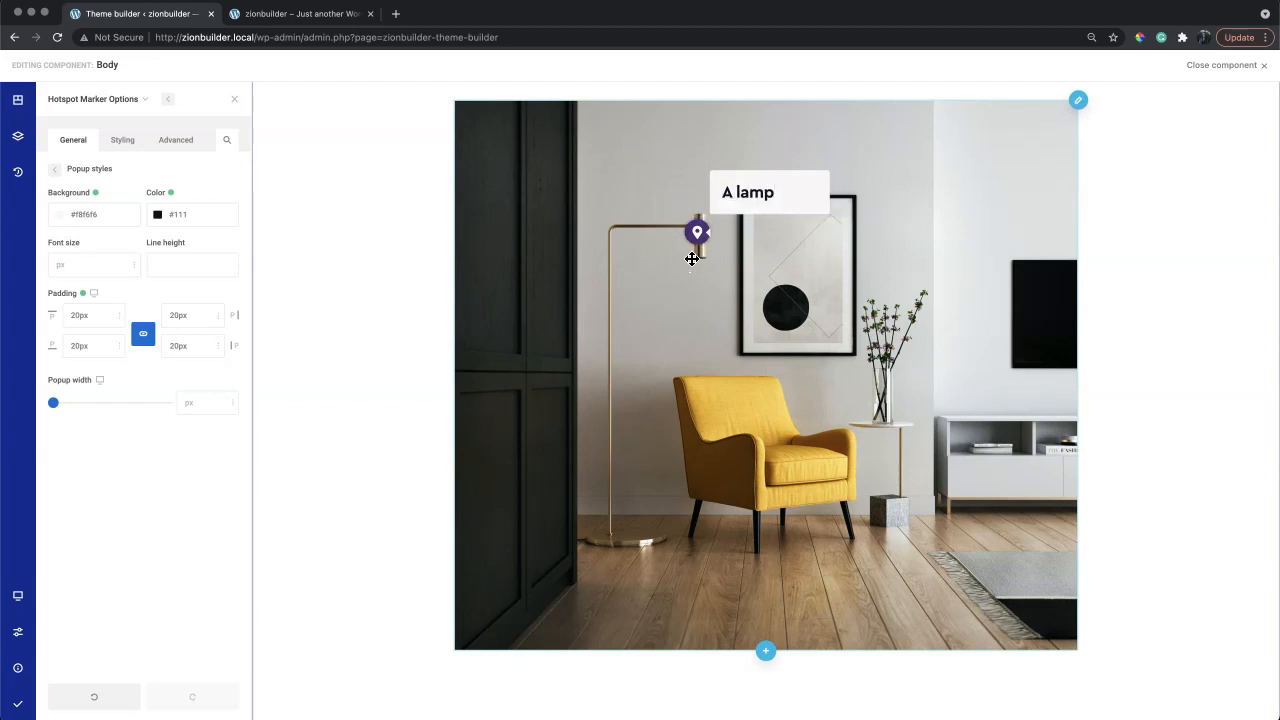
left_click(697, 246)
left_click(697, 246)
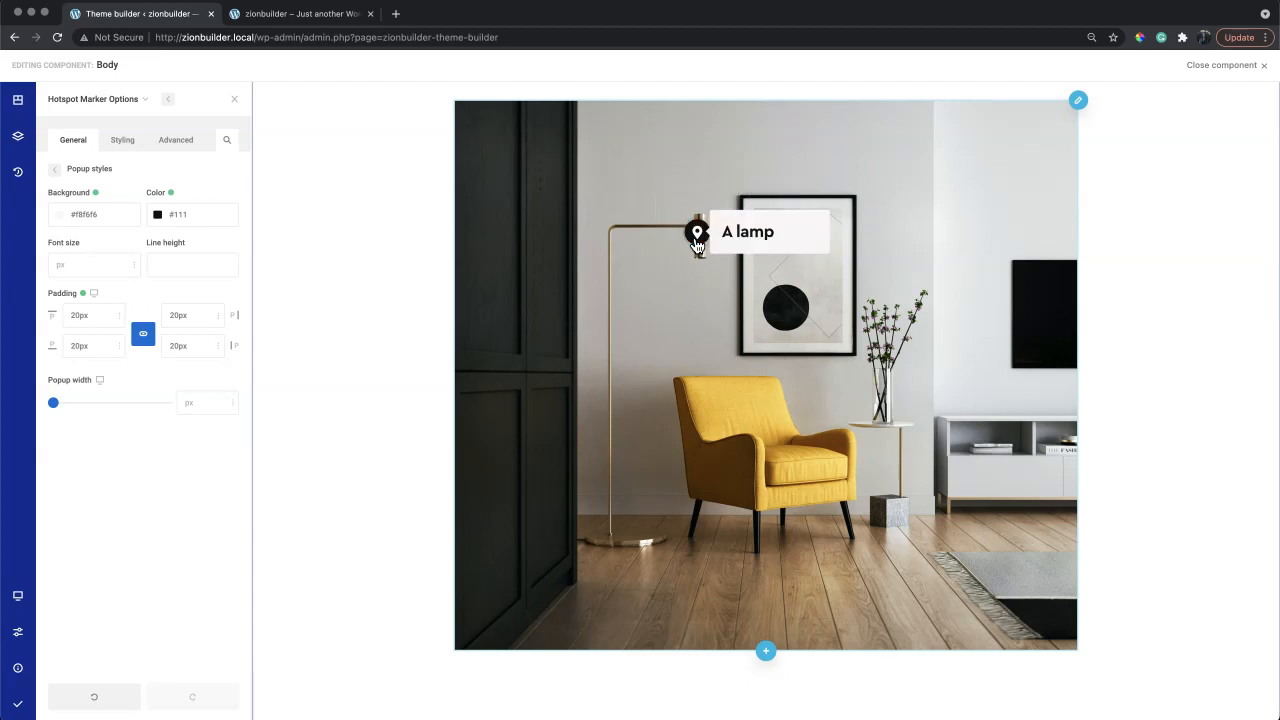
Set the popup width to 144px, test opening and closing the popup, and return to the parent Hotspots element's options
left_click_drag(54, 404, 110, 403)
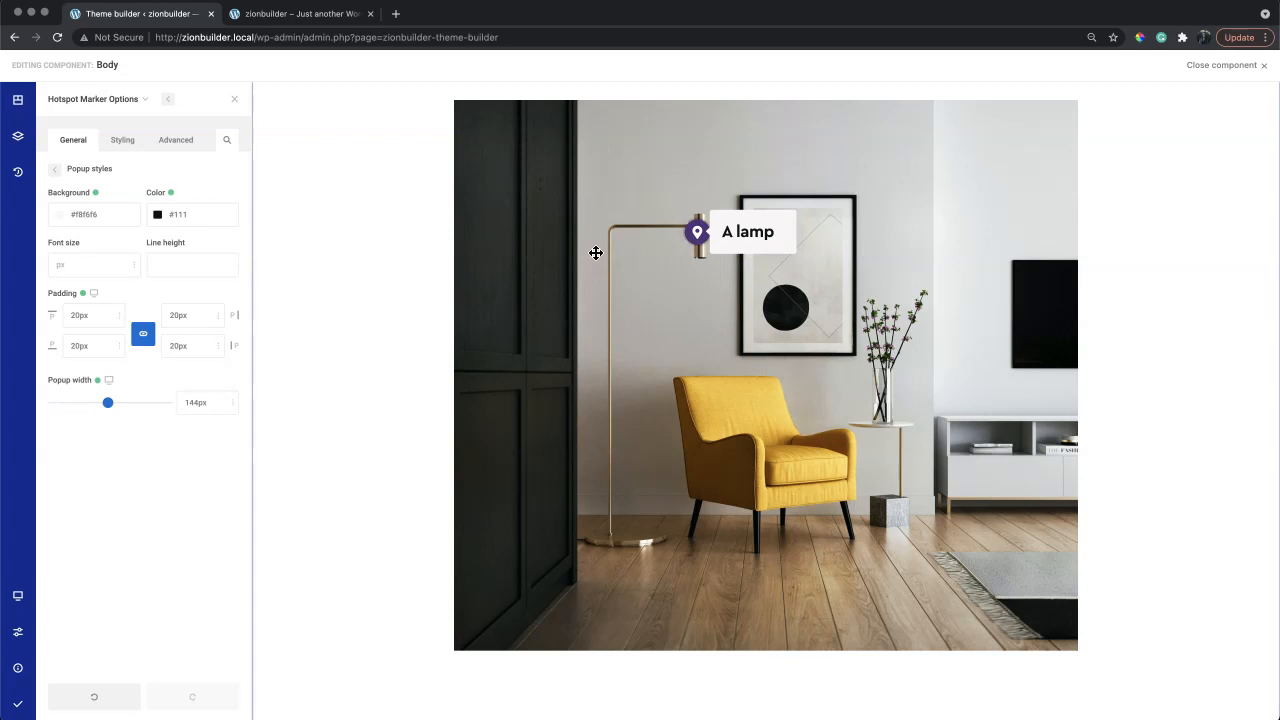
left_click(692, 240)
left_click(692, 240)
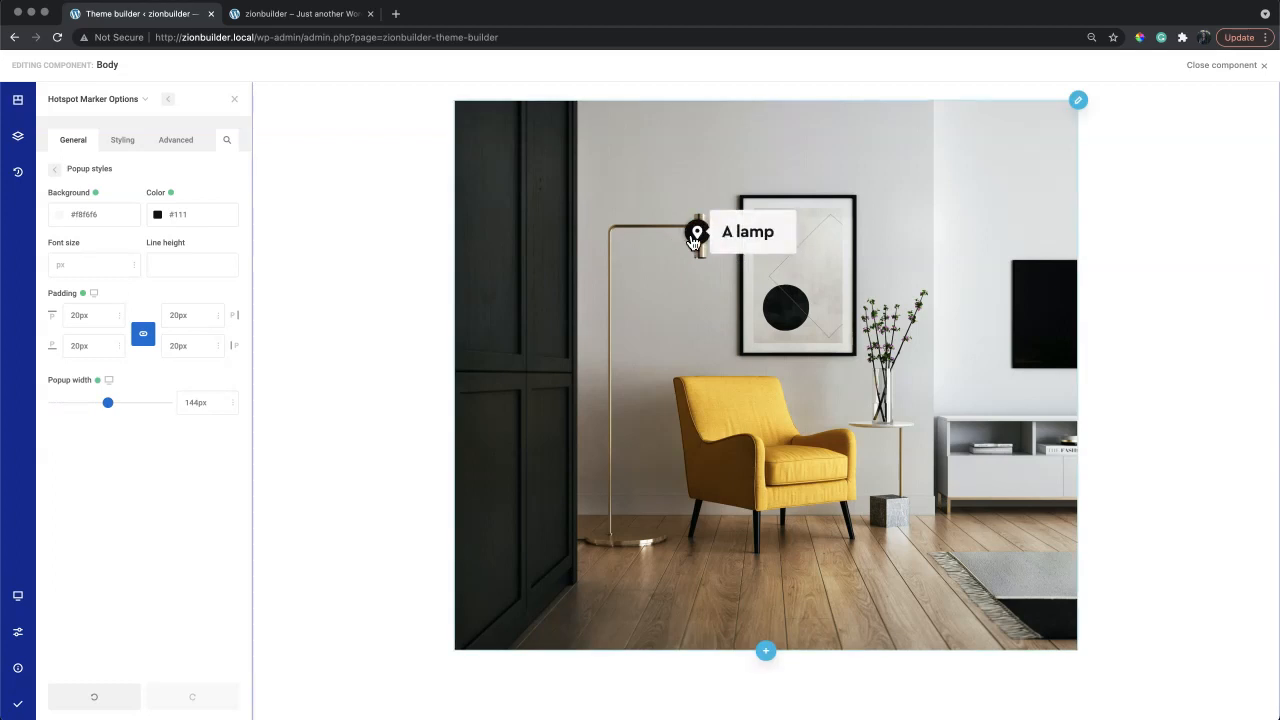
left_click(692, 242)
mouse_move(139, 108)
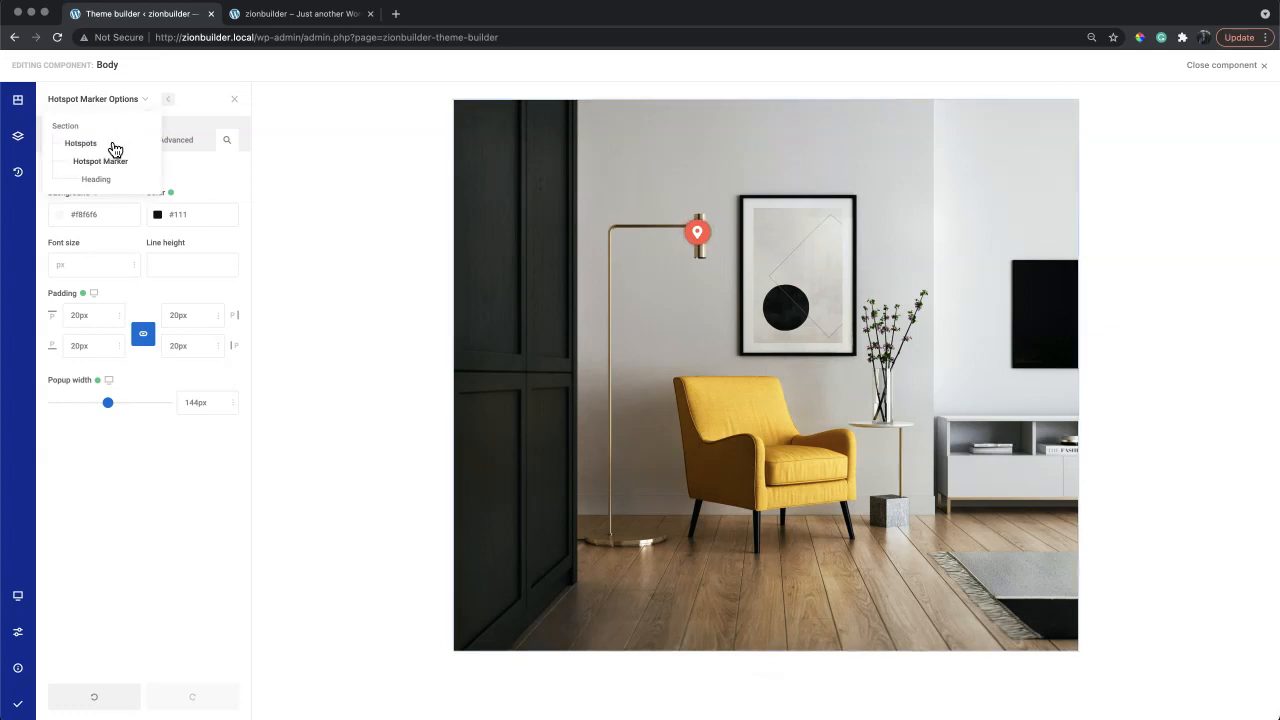
left_click(114, 146)
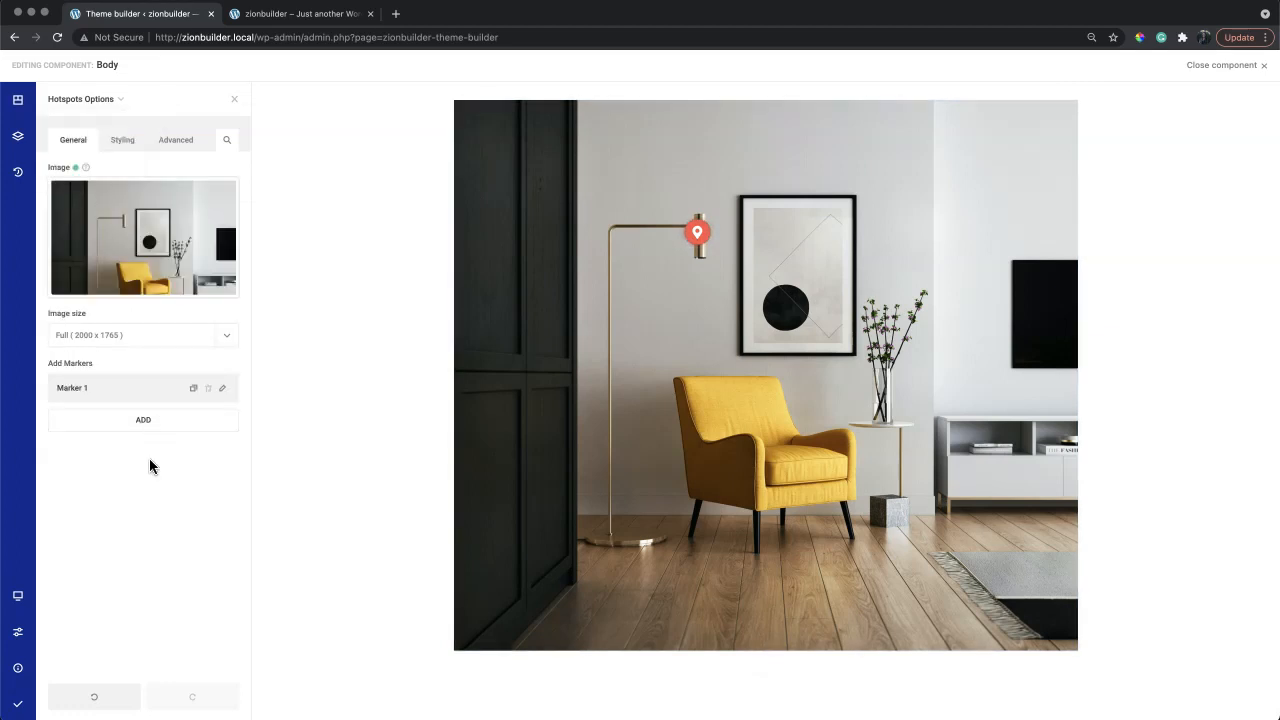
Duplicate Marker 1 and position the copy over the vase of flowers at 72% left and 40% top
left_click(194, 389)
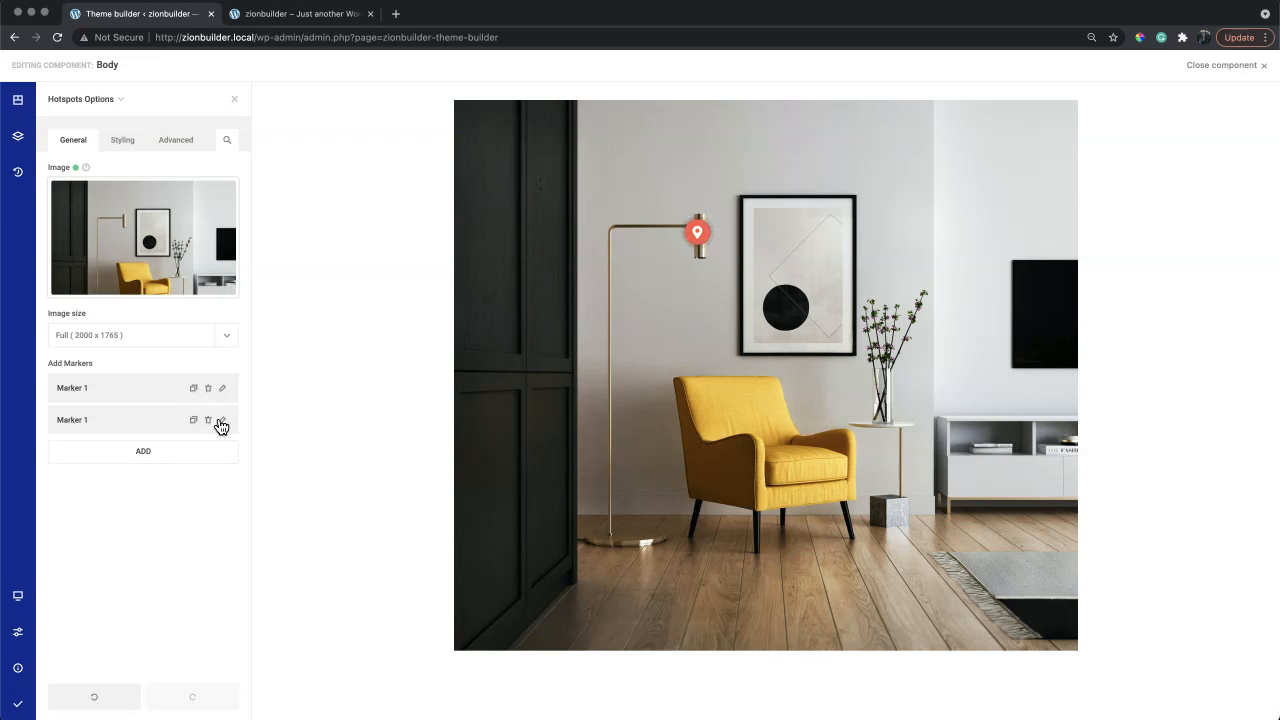
left_click(222, 420)
left_click_drag(96, 275, 135, 283)
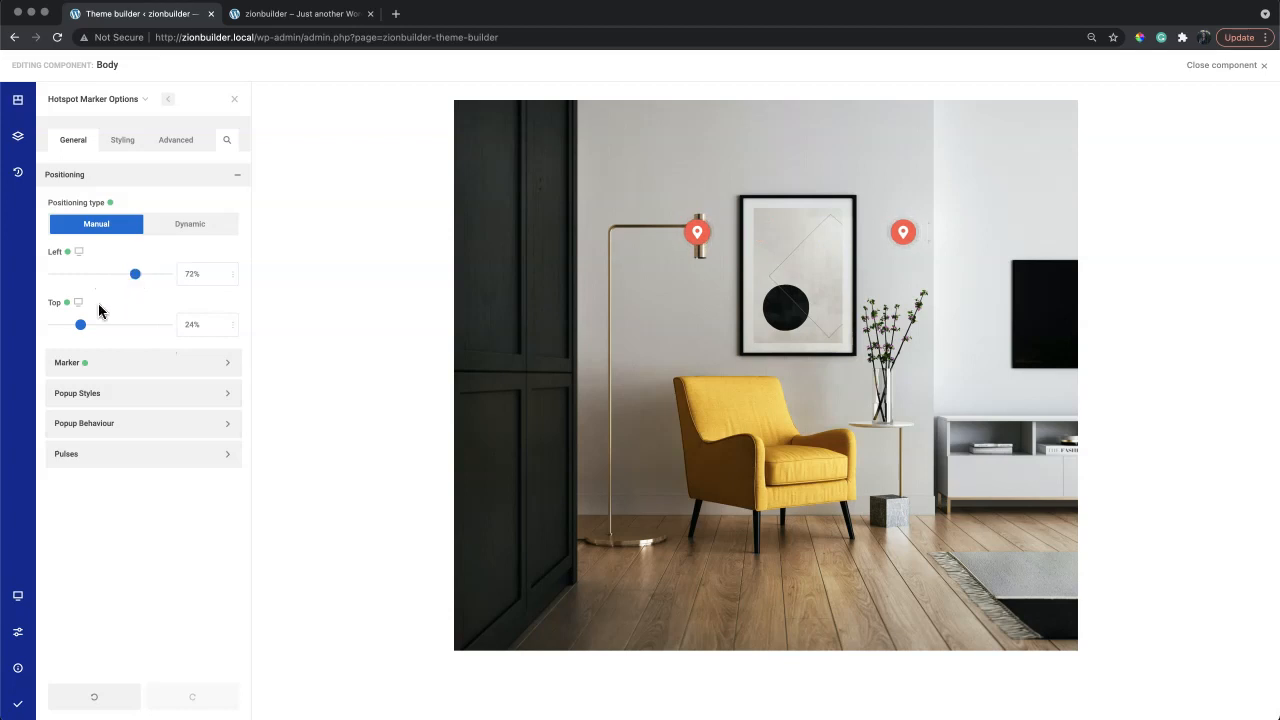
left_click_drag(80, 324, 100, 329)
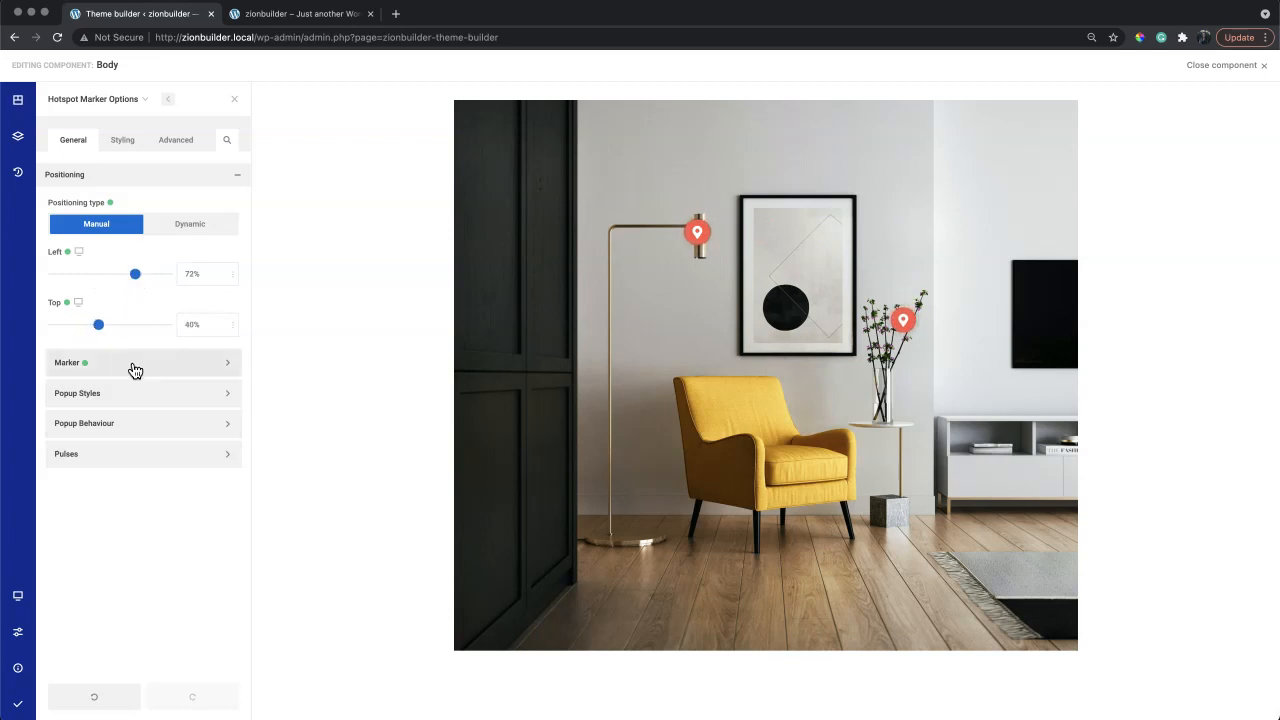
Open the duplicated marker's popup and replace its heading text with "Some flowers"
left_click(904, 328)
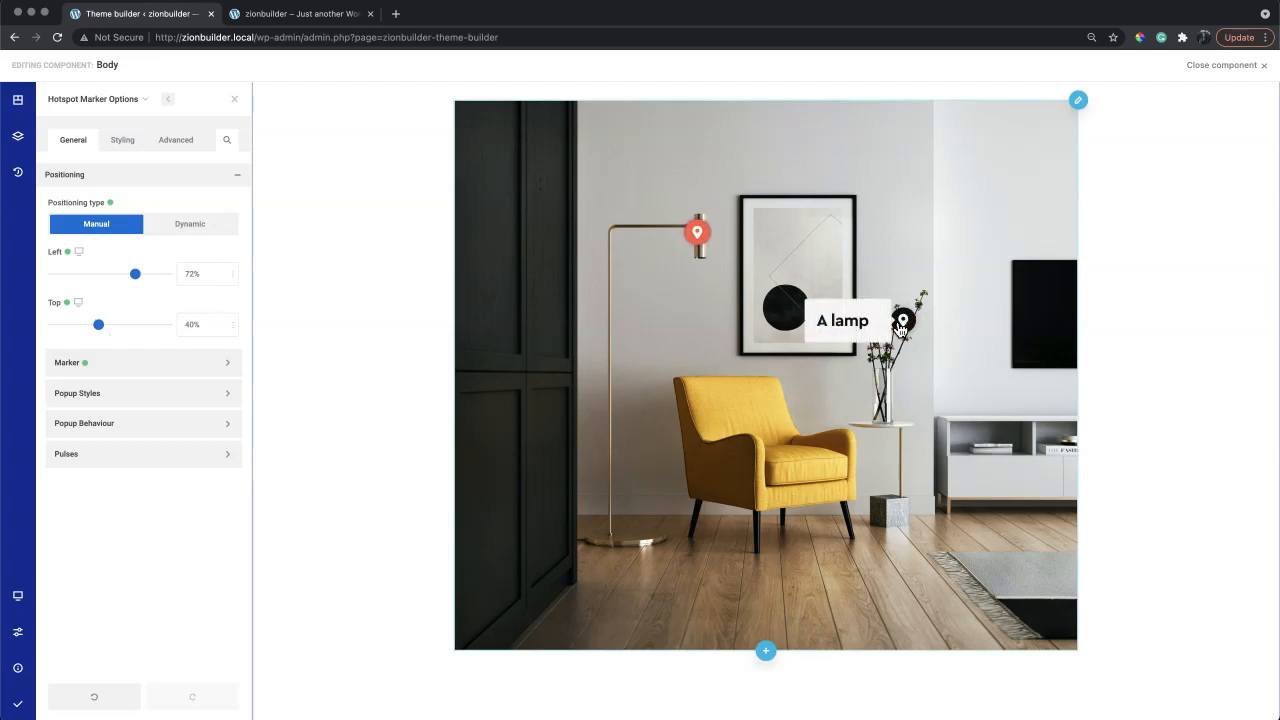
left_click(866, 321)
left_click(866, 321)
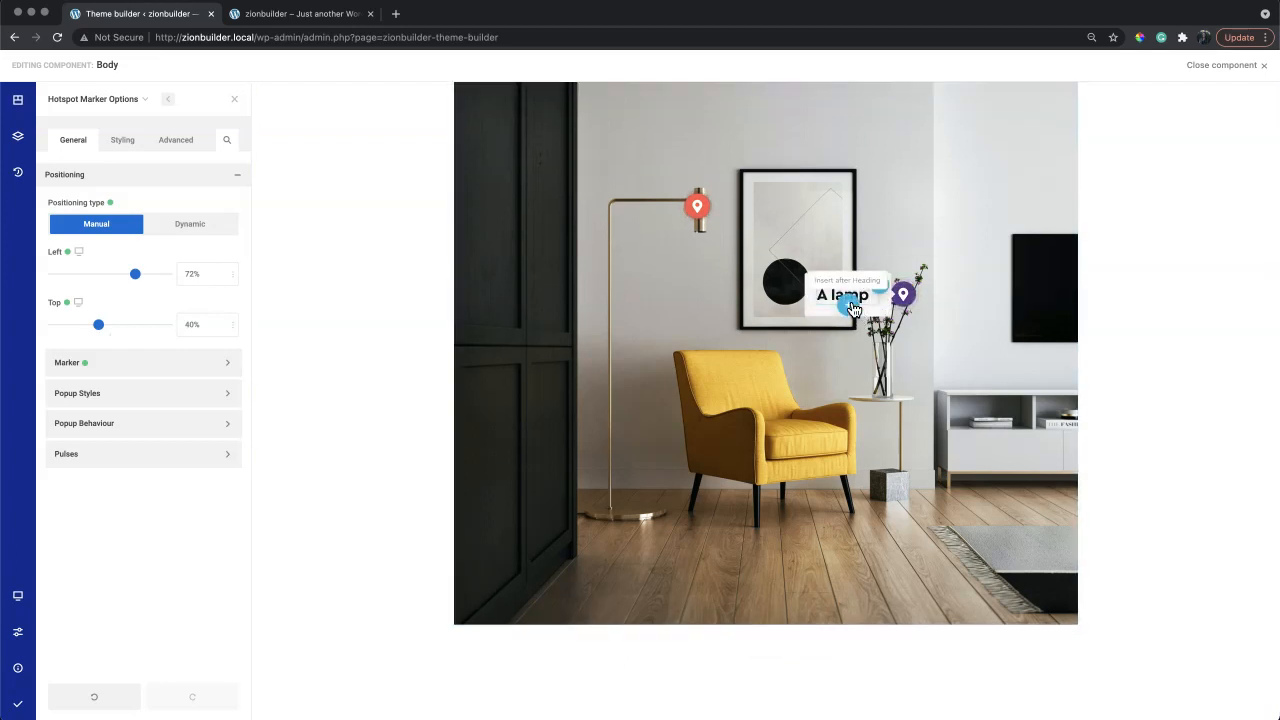
double_click(861, 294)
key("super+a")
type("Some flowr")
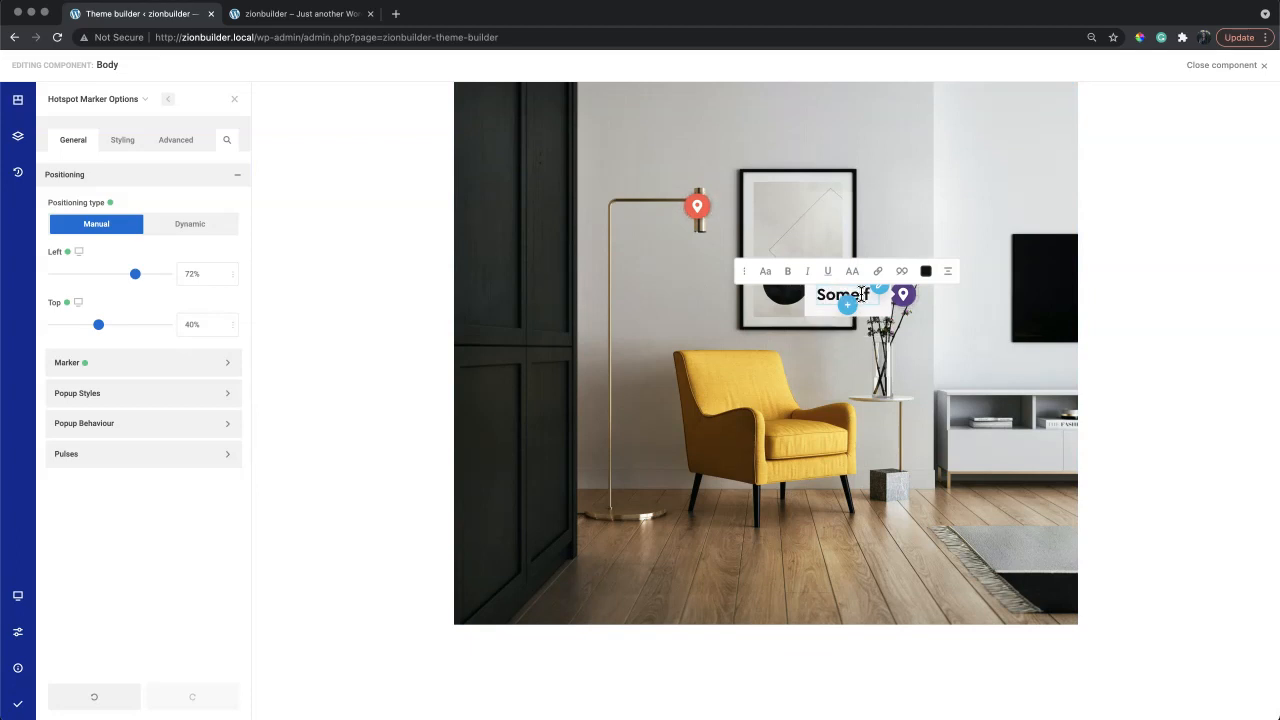
key("BackSpace")
type("ers")
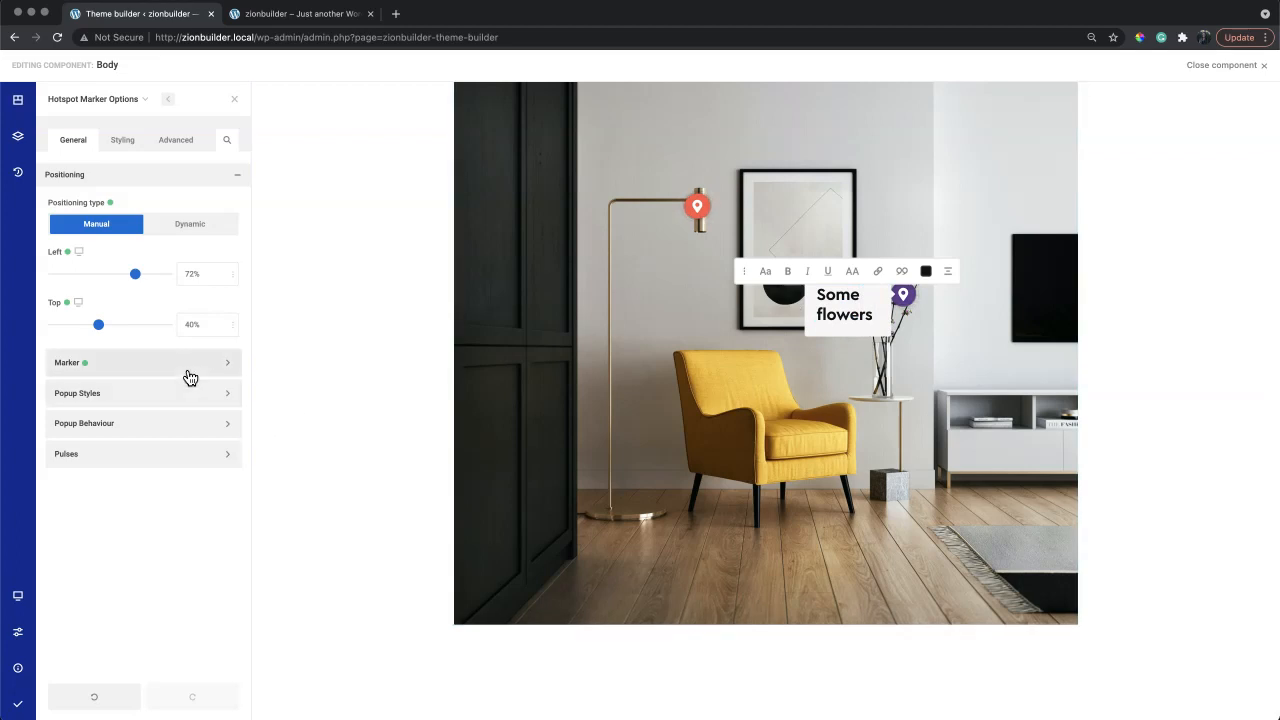
Set the flowers marker's popup width to 229px in its popup styles and return to the marker's main options
left_click(188, 372)
left_click(905, 297)
left_click(906, 299)
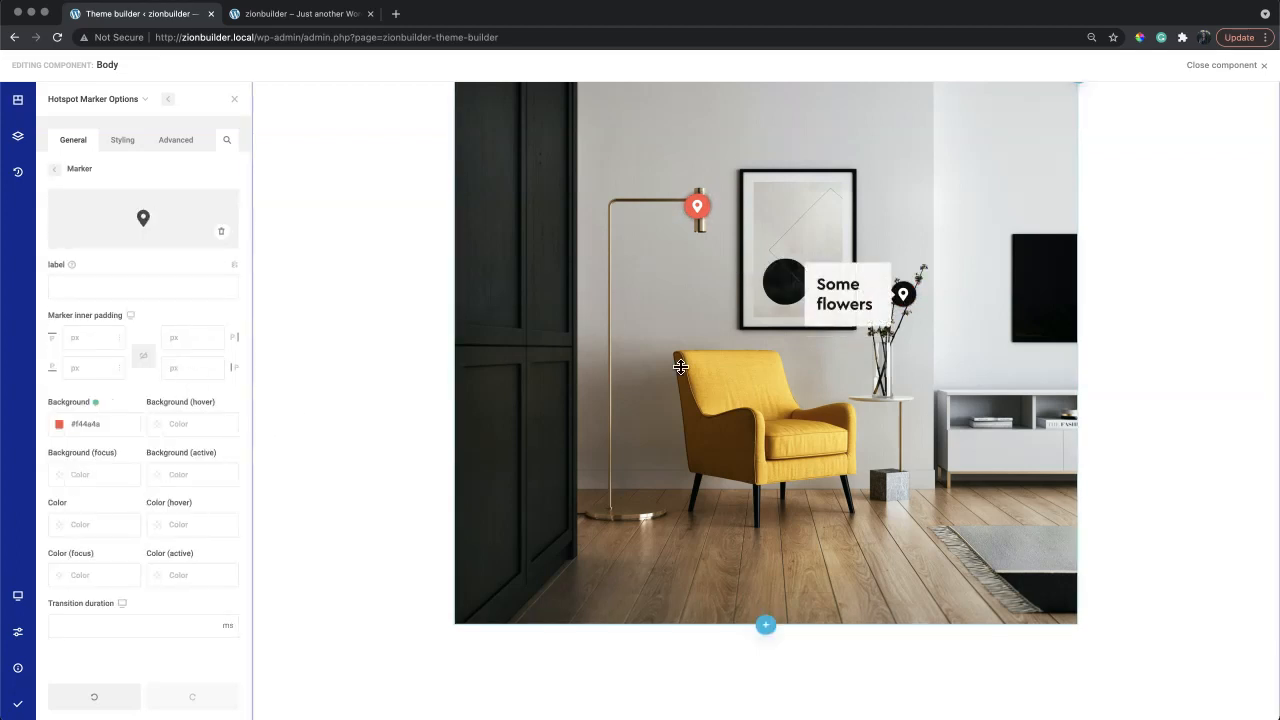
left_click(54, 170)
left_click(136, 390)
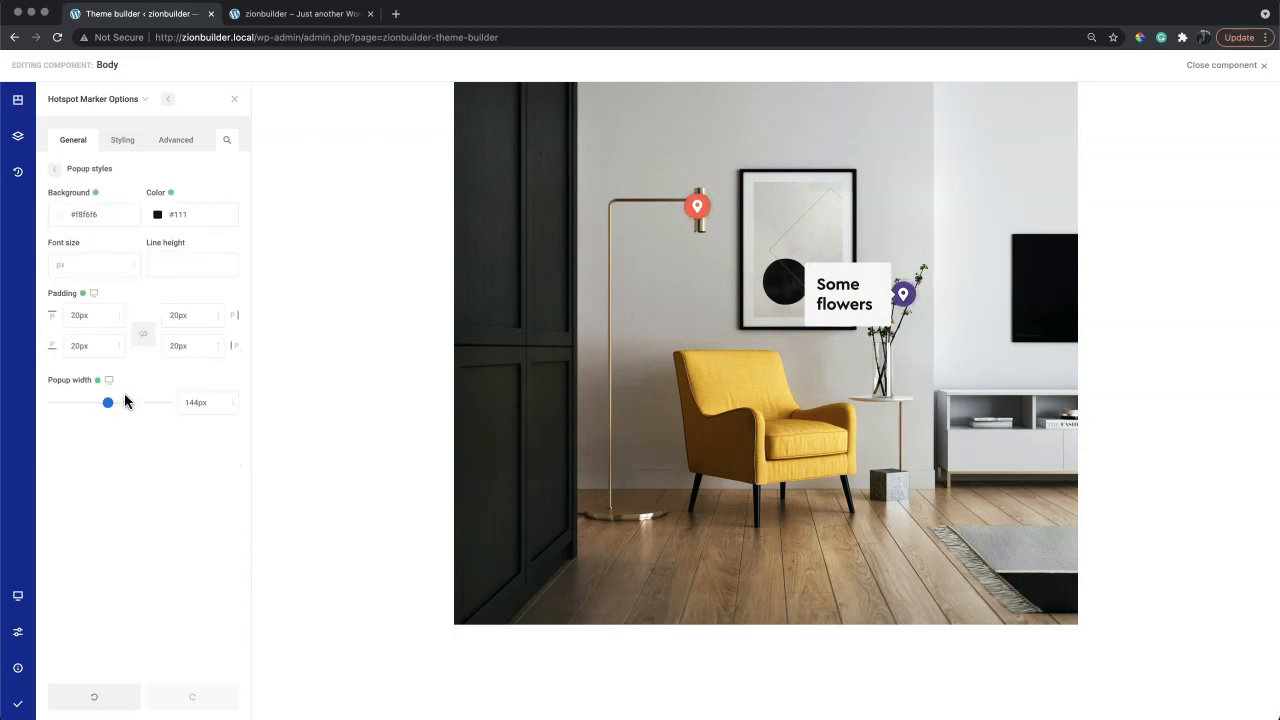
left_click_drag(109, 403, 140, 409)
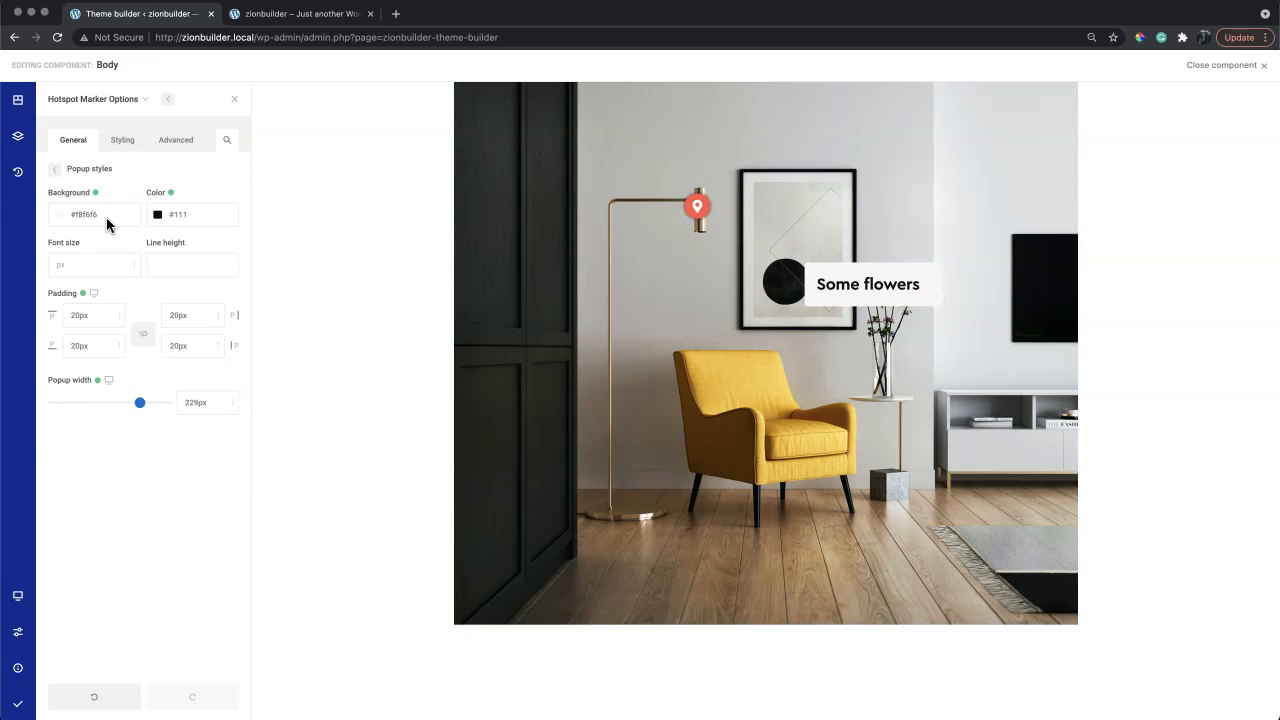
left_click(57, 172)
Save the page, reload the live site, and check the popups of the lamp and flowers markers
mouse_move(18, 705)
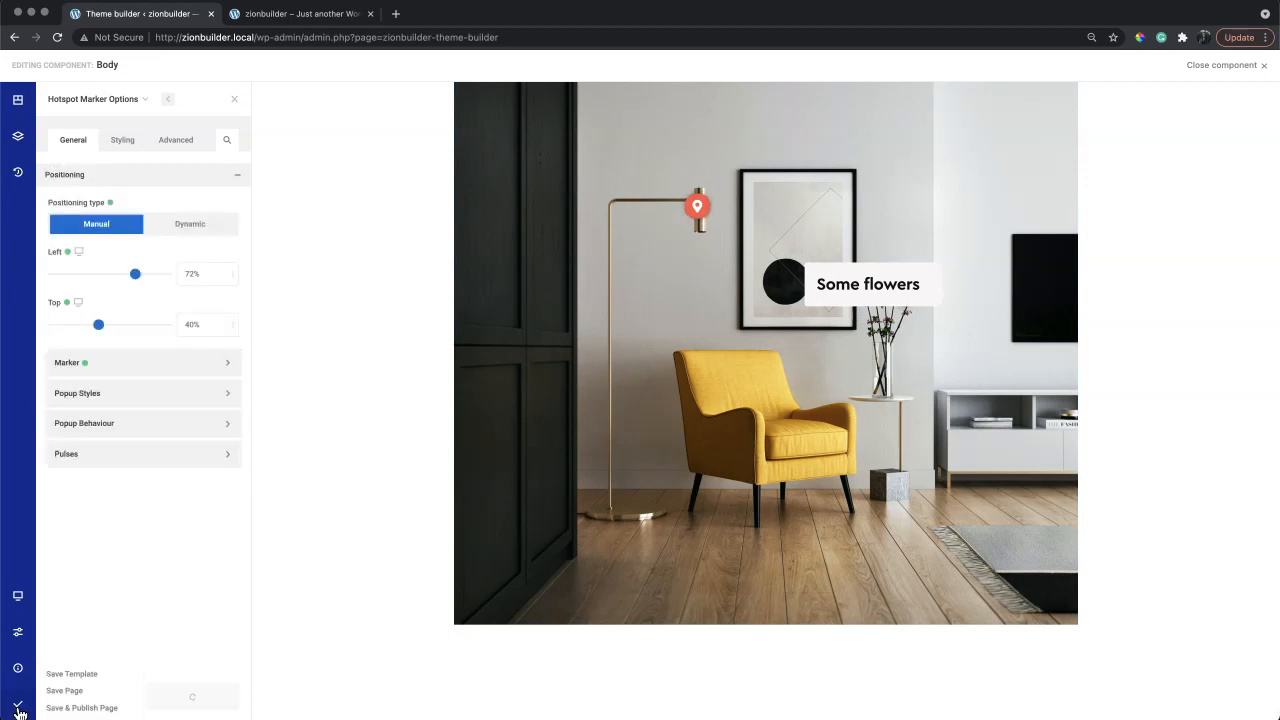
key("super+r")
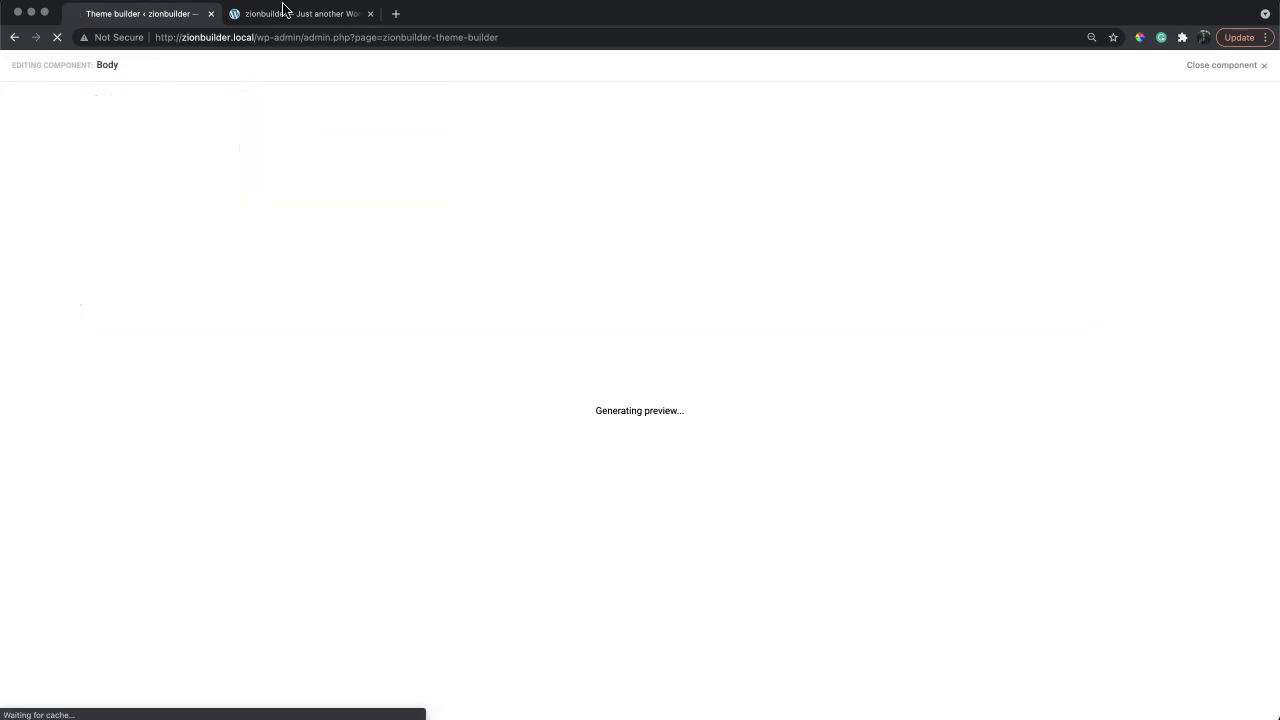
key("ctrl+Tab")
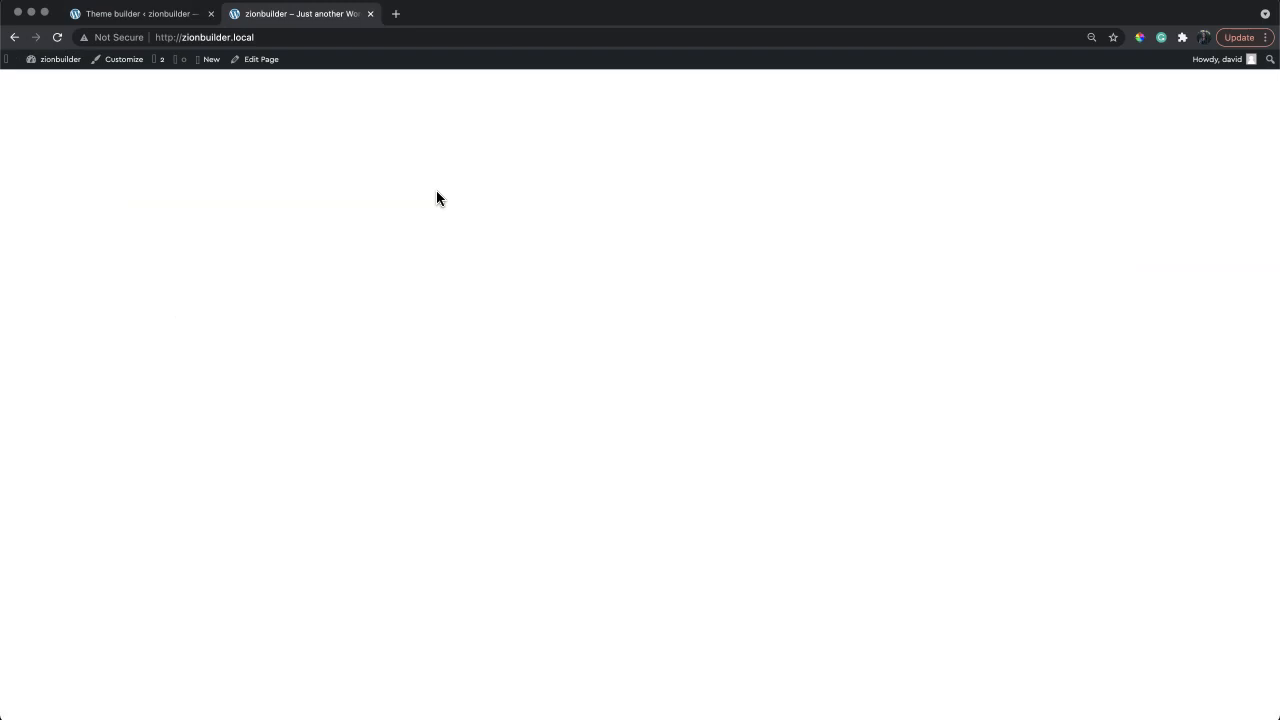
key("super+r")
scroll(787, 290, "down", 1)
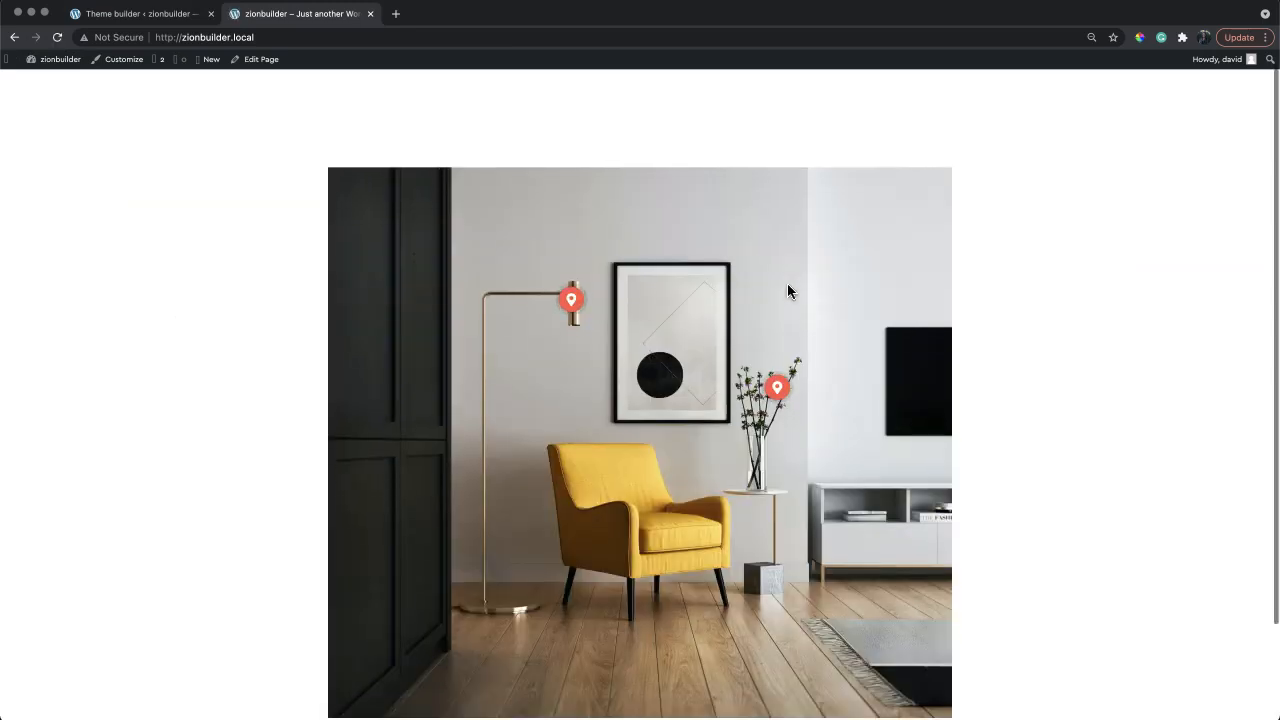
scroll(787, 290, "down", 1)
mouse_move(573, 270)
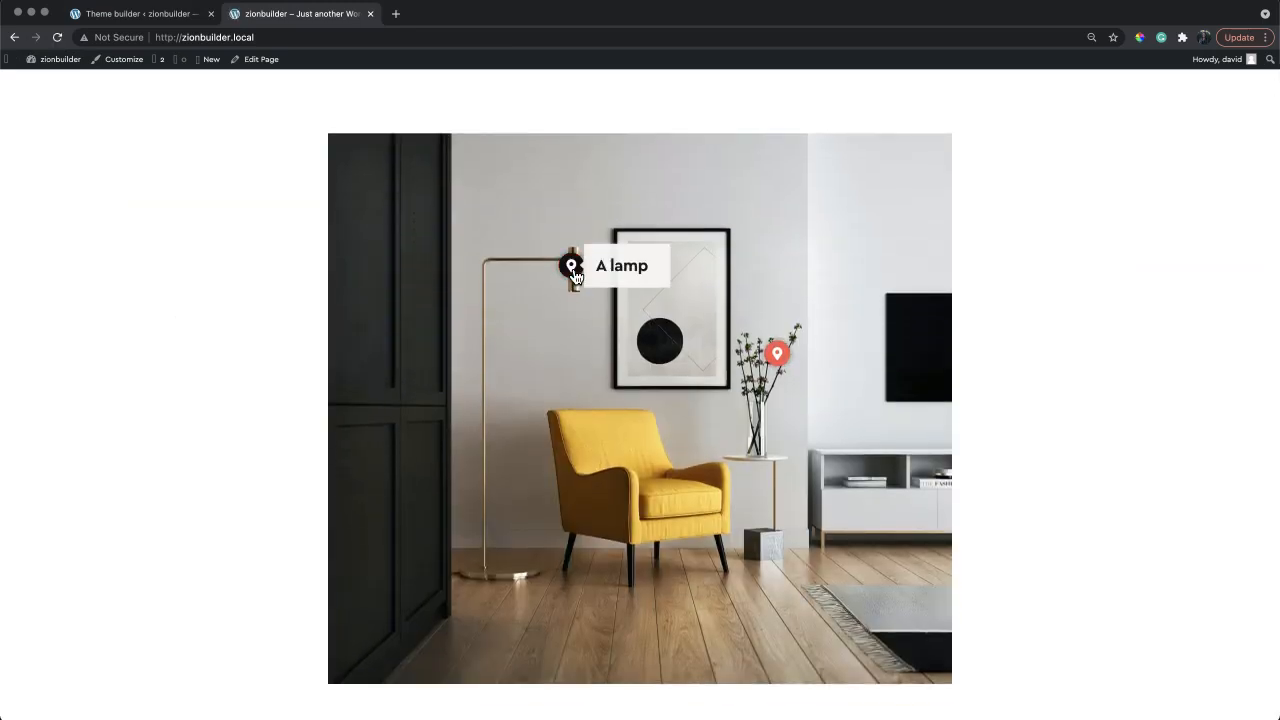
mouse_move(779, 356)
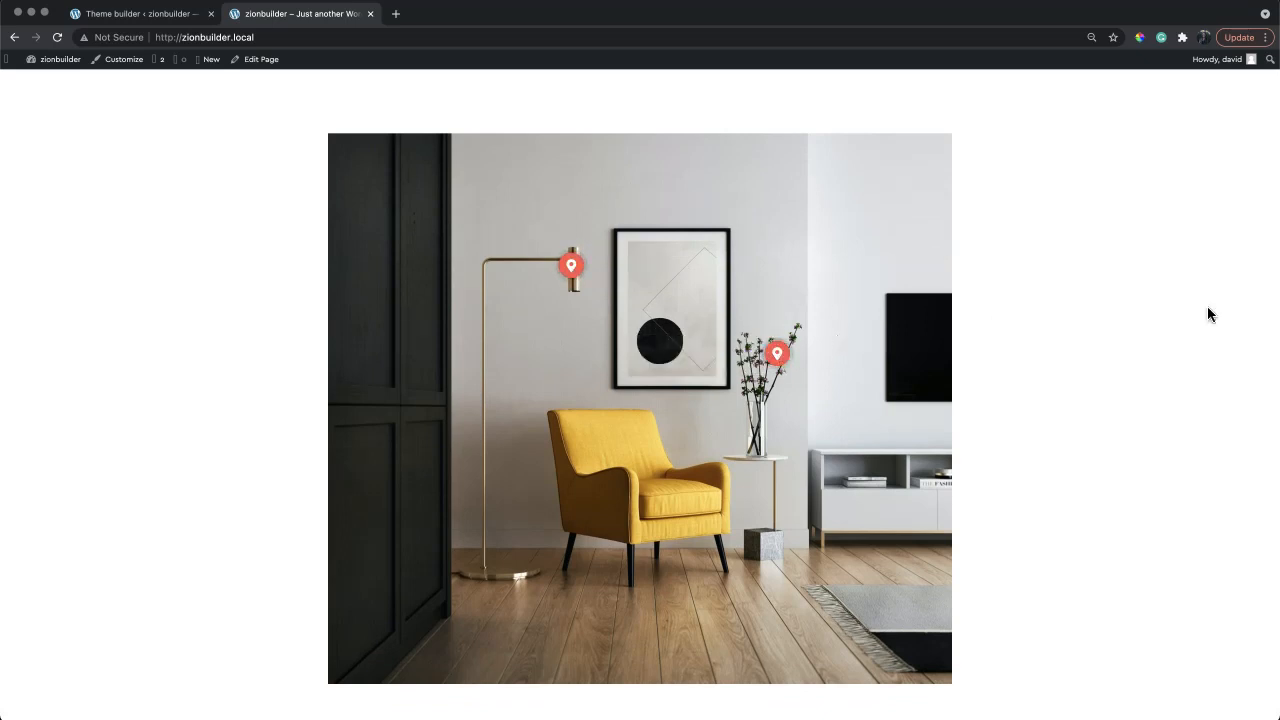
Narrow the browser window to phone width to examine the flowers popup's placement, and restore the full width
left_click_drag(1275, 305, 334, 302)
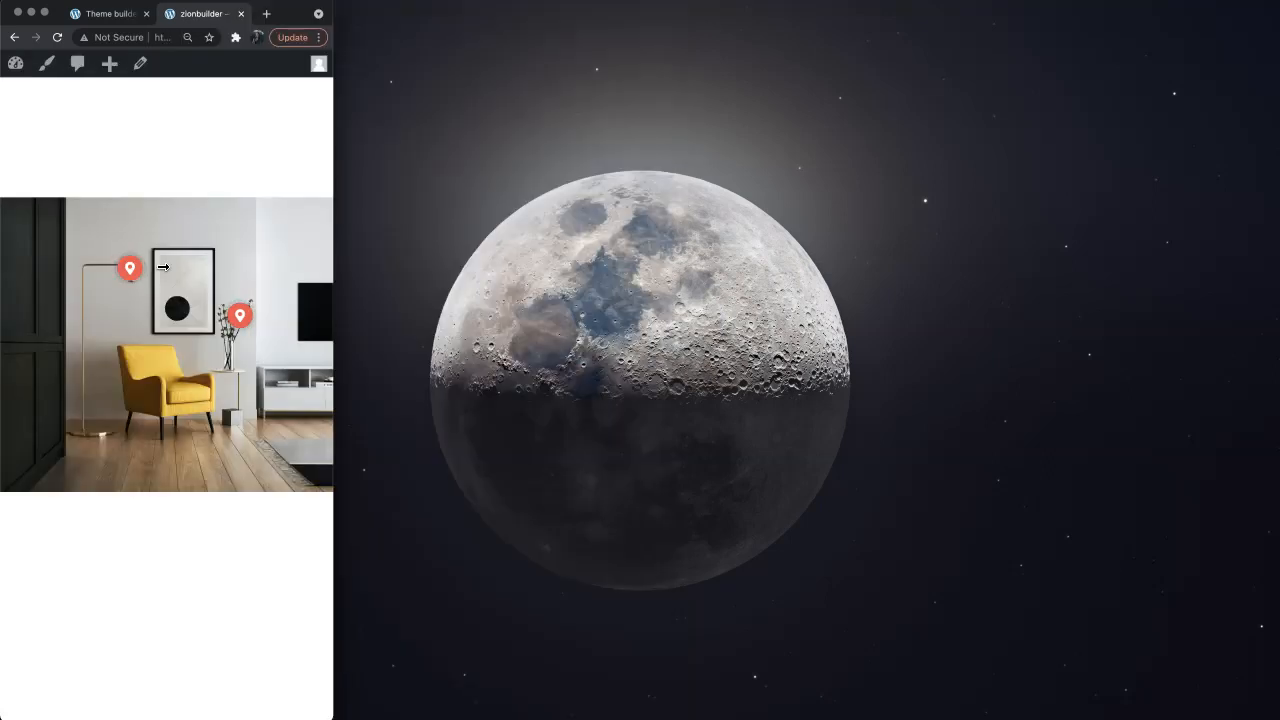
mouse_move(243, 318)
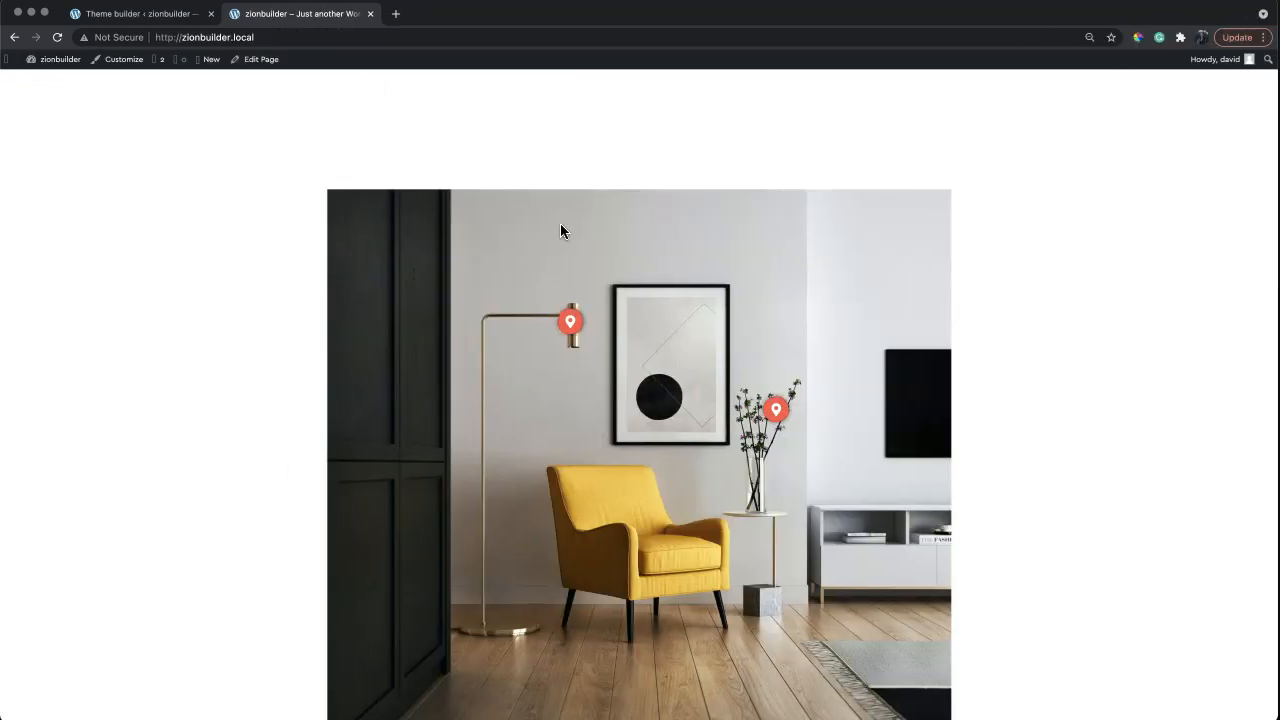
scroll(514, 180, "down", 2)
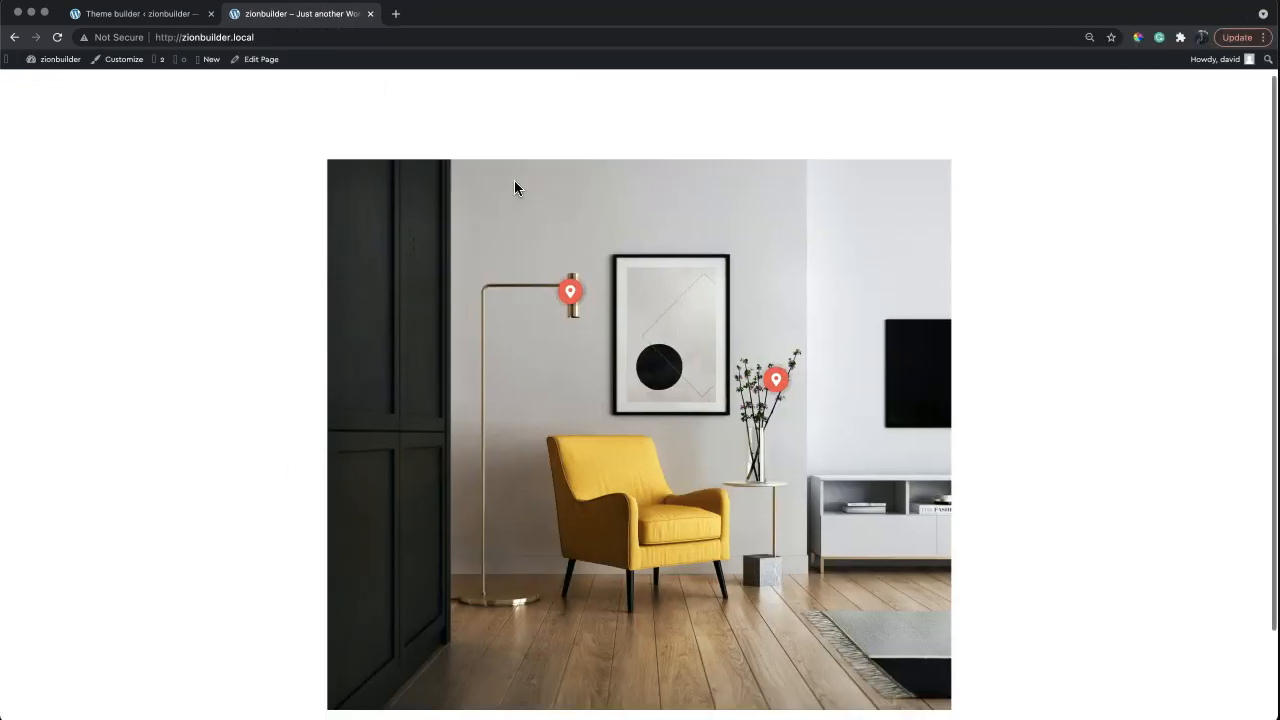
Return to the theme builder and reopen the default template's Body component for editing
left_click(183, 14)
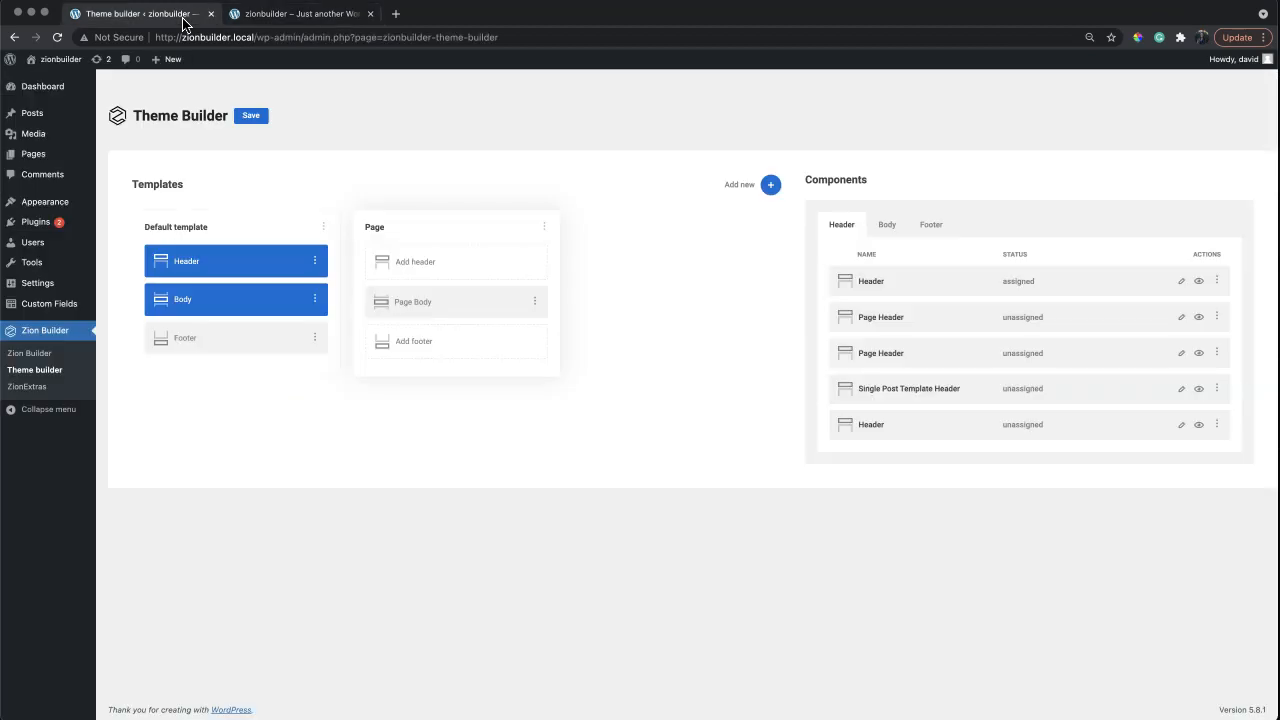
left_click(314, 305)
left_click(340, 301)
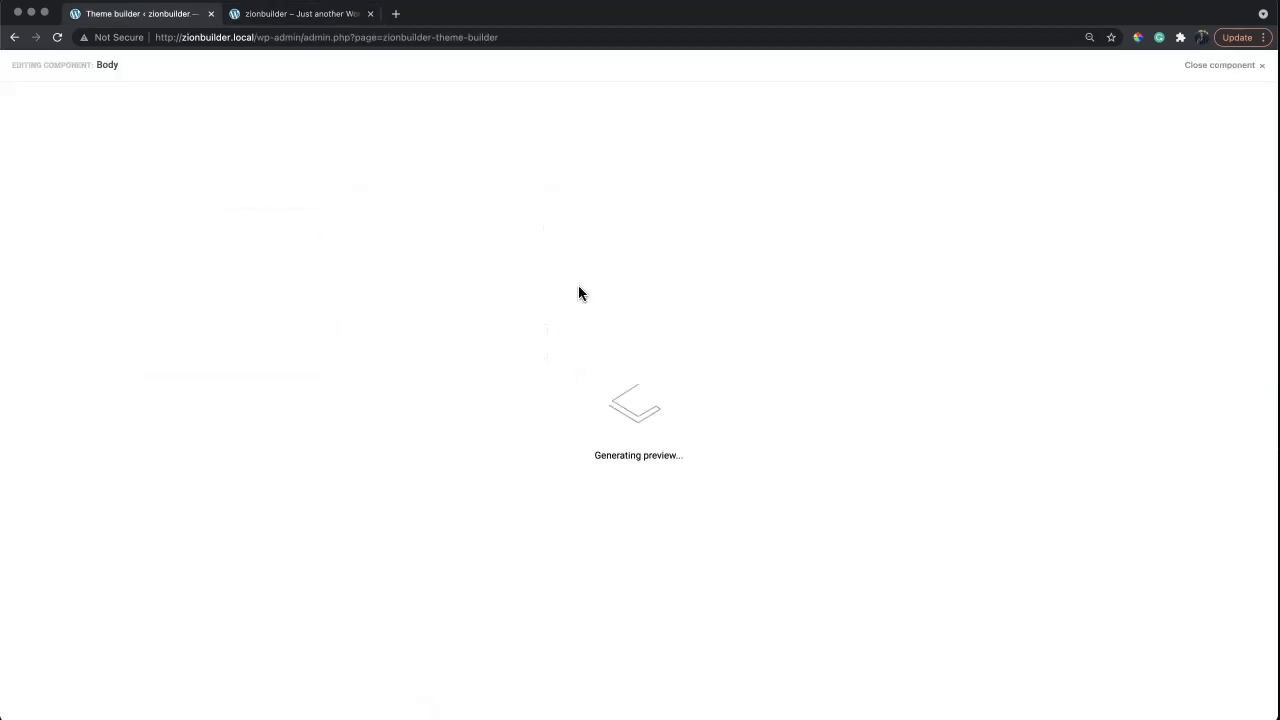
scroll(840, 306, "down", 1)
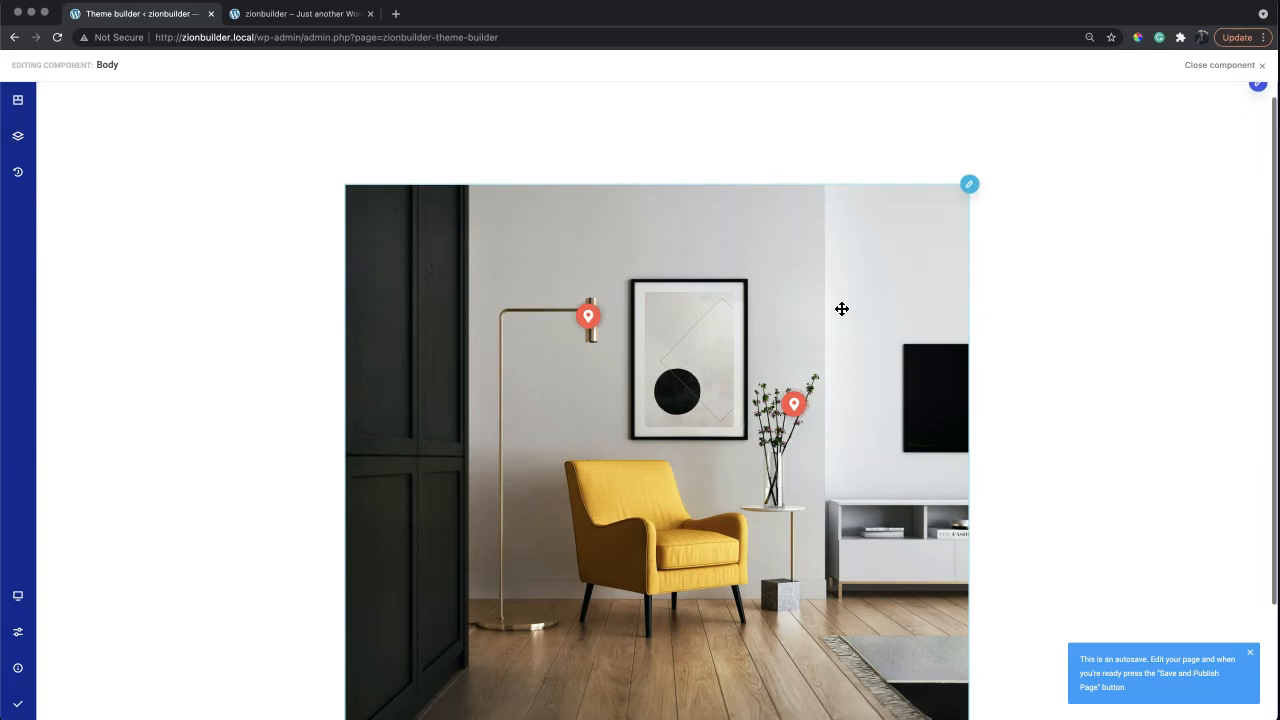
Open the flowers marker's popup and select its Hotspot Marker in the tree view
left_click(795, 405)
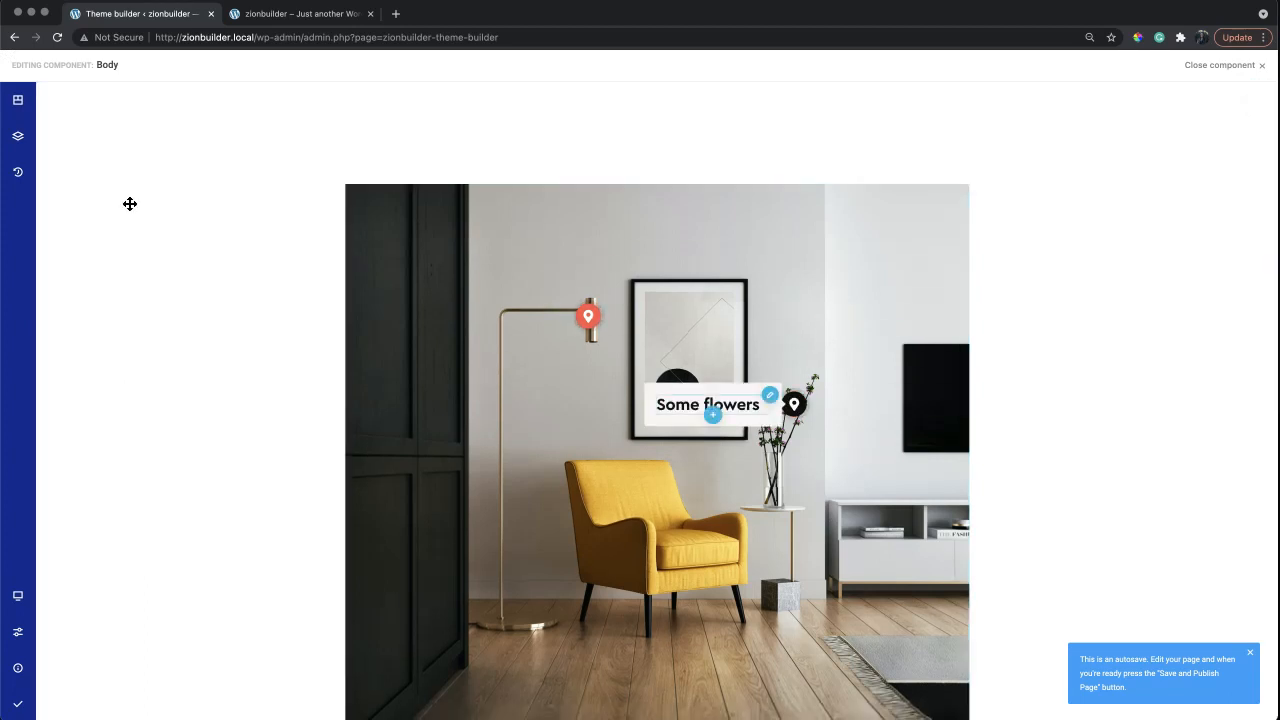
left_click(22, 104)
left_click(225, 285)
left_click(302, 160)
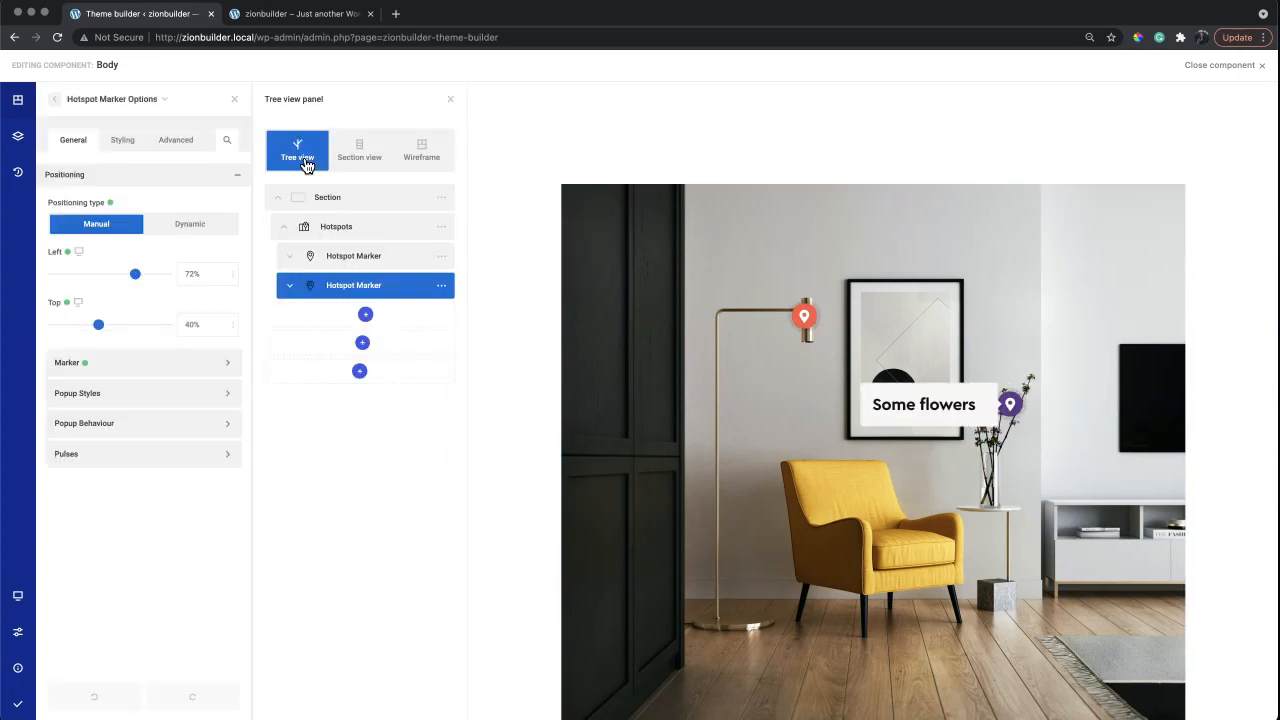
Set the flowers marker's preferred popup placement to Bottom and its opening interaction to mouseenter click
left_click(150, 432)
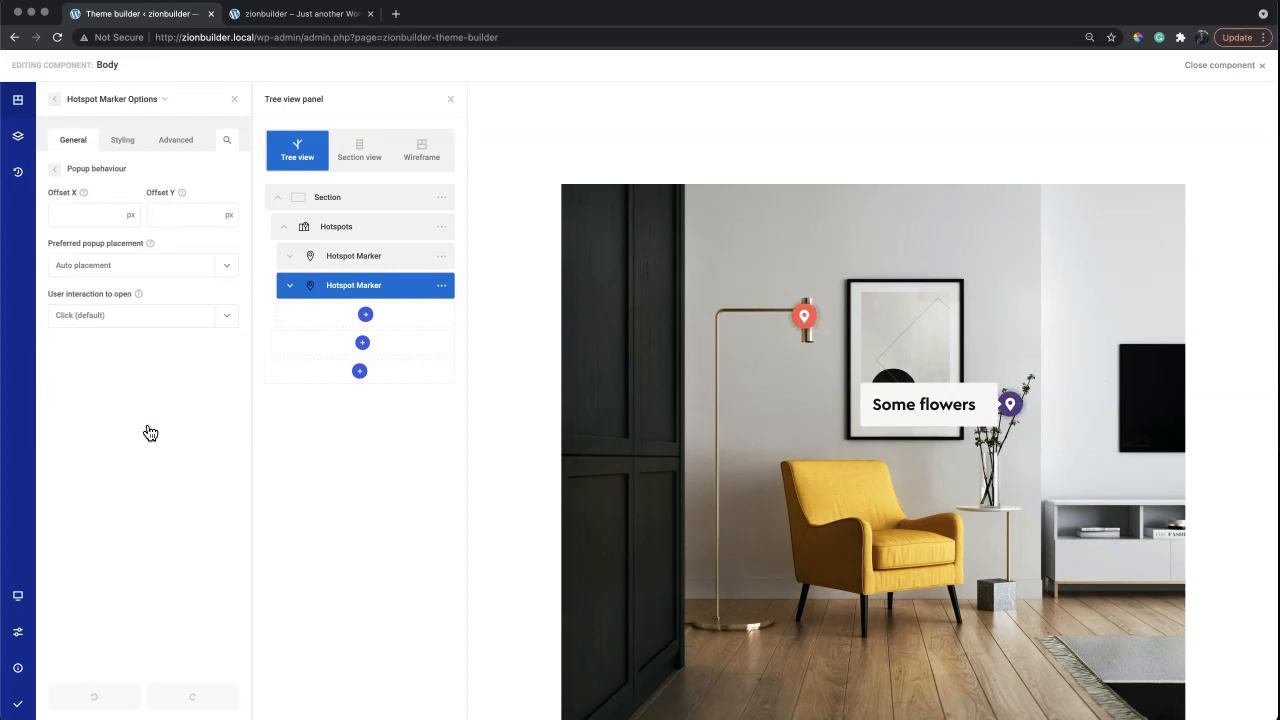
left_click(134, 268)
left_click(121, 320)
left_click(121, 321)
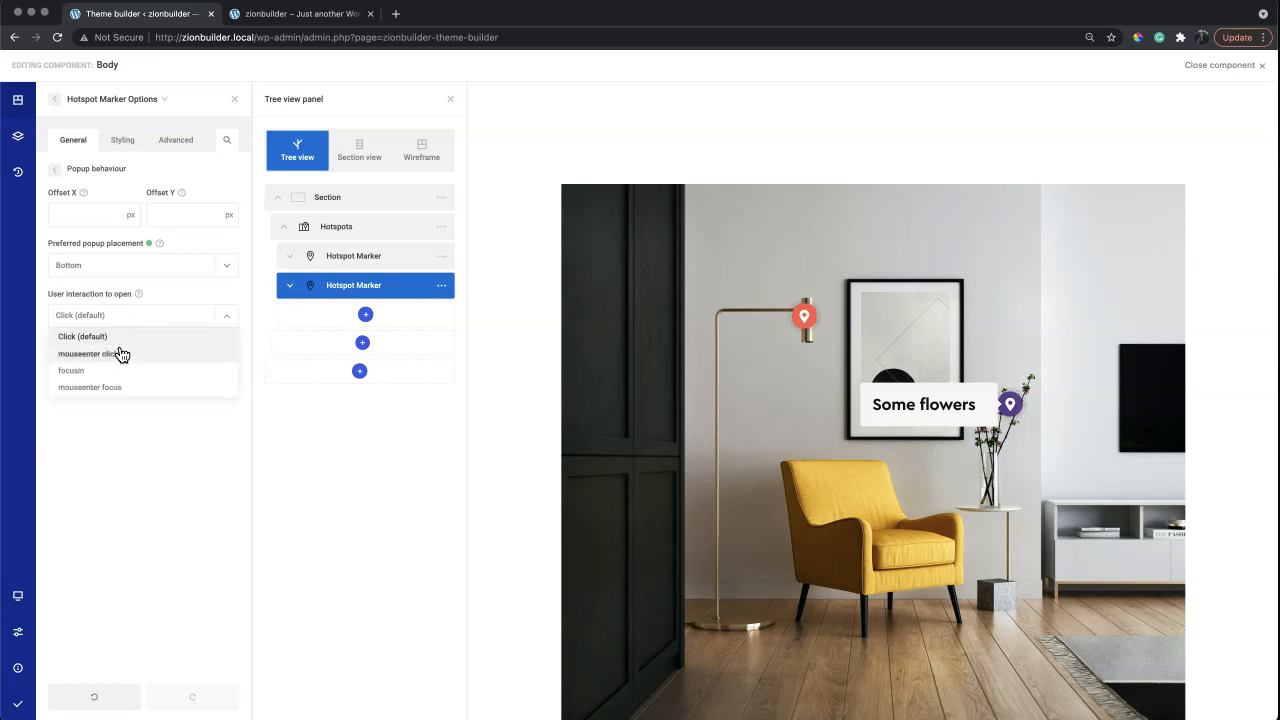
left_click(121, 352)
Save and publish the page, and test the flowers popup's placement and hover opening on the live site
left_click(18, 703)
left_click(302, 16)
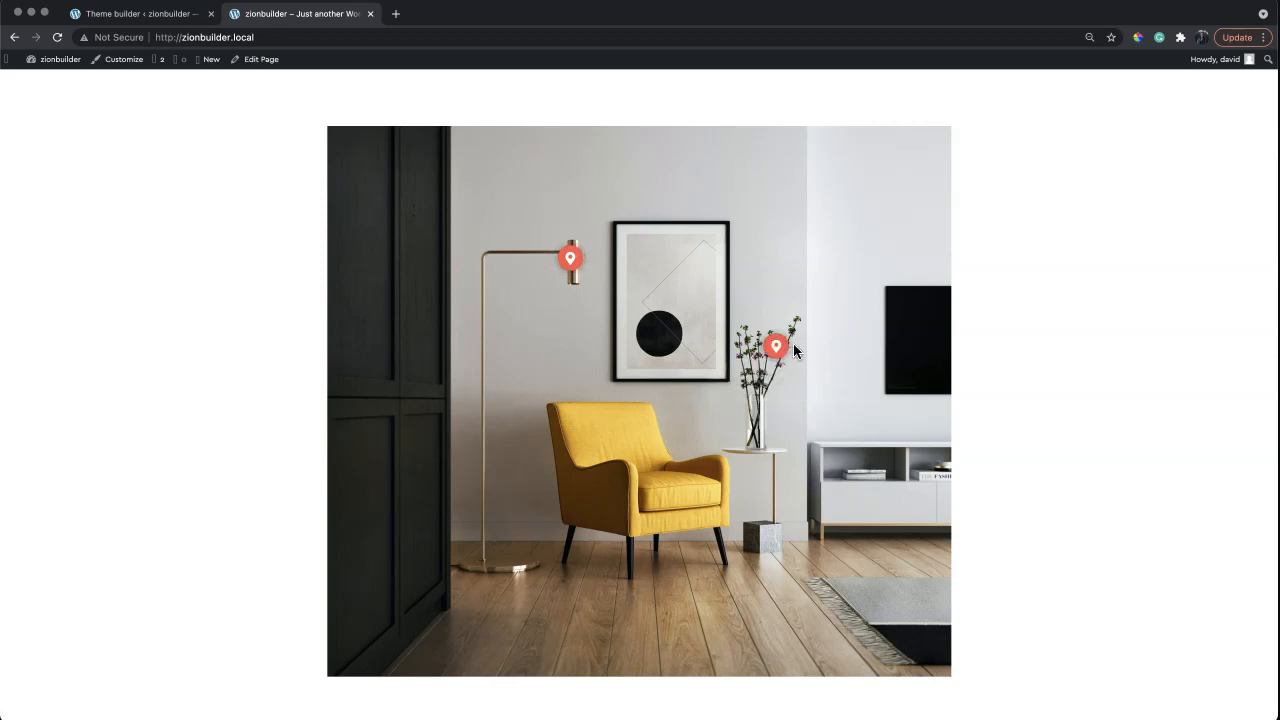
mouse_move(779, 347)
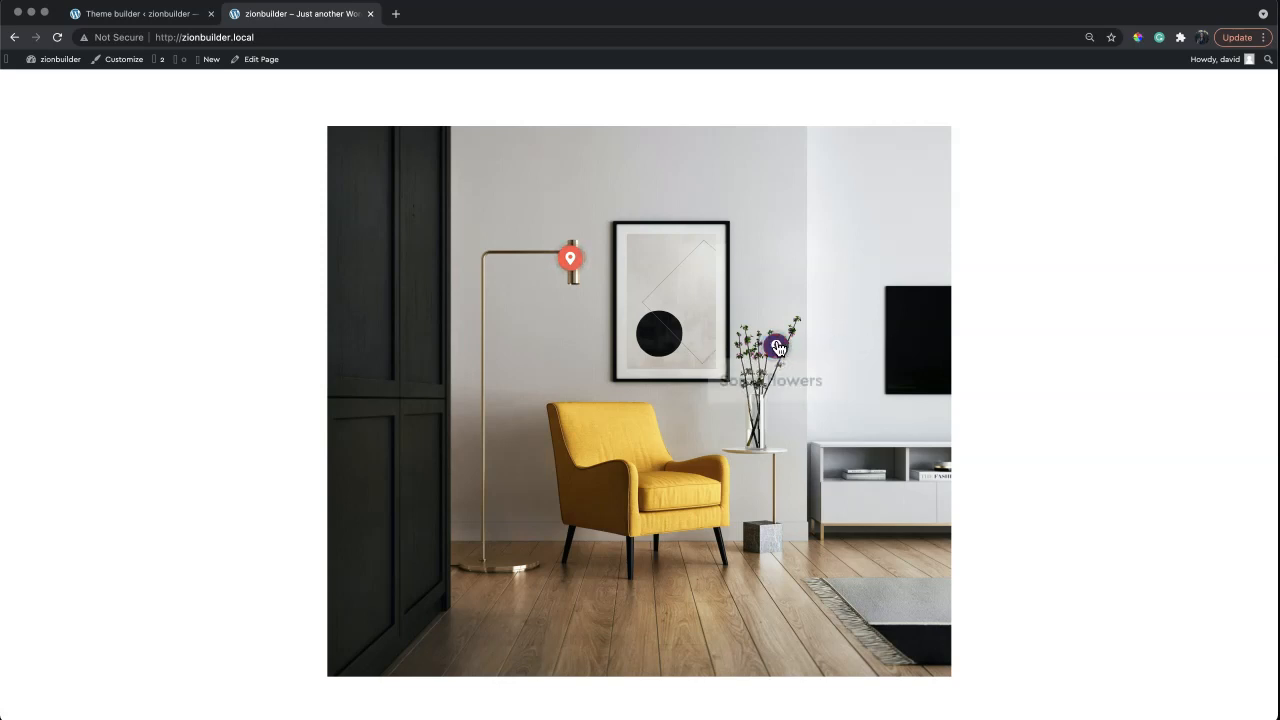
Set the flowers popup's X and Y offsets to 20 px each, and save and publish the page
left_click(140, 14)
left_click(76, 210)
type("20")
key("Tab")
type("20")
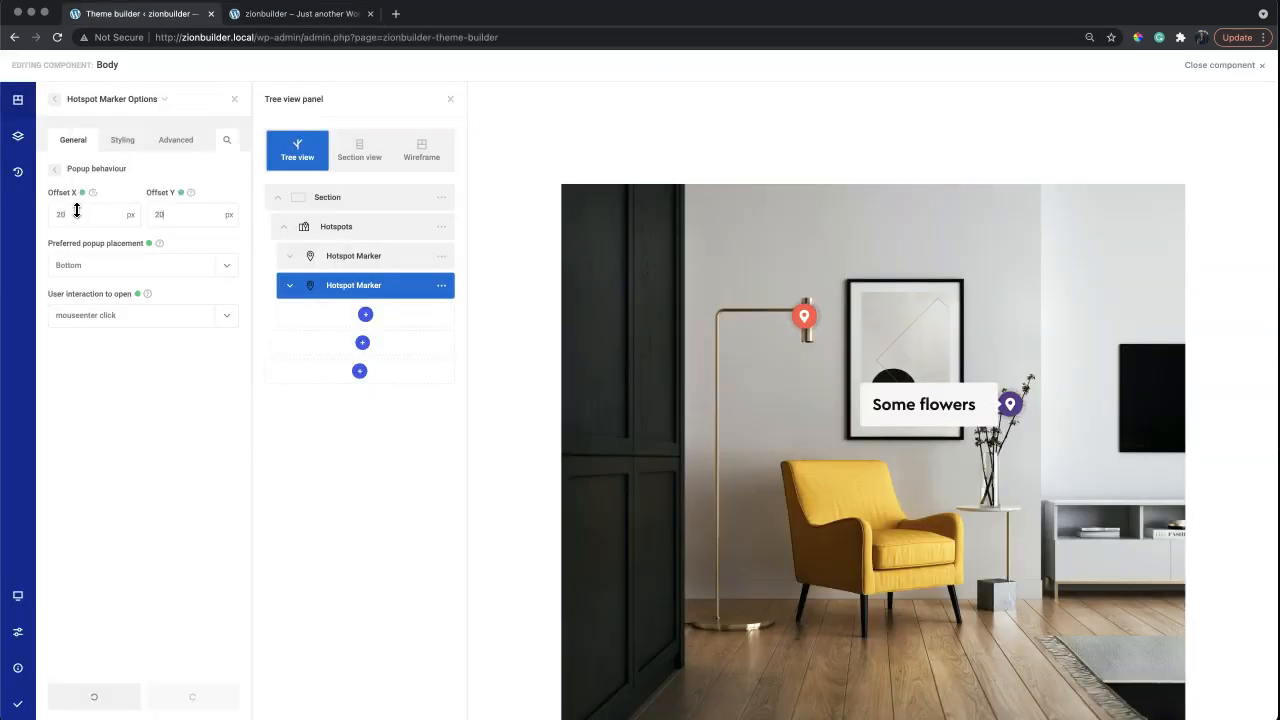
left_click(17, 703)
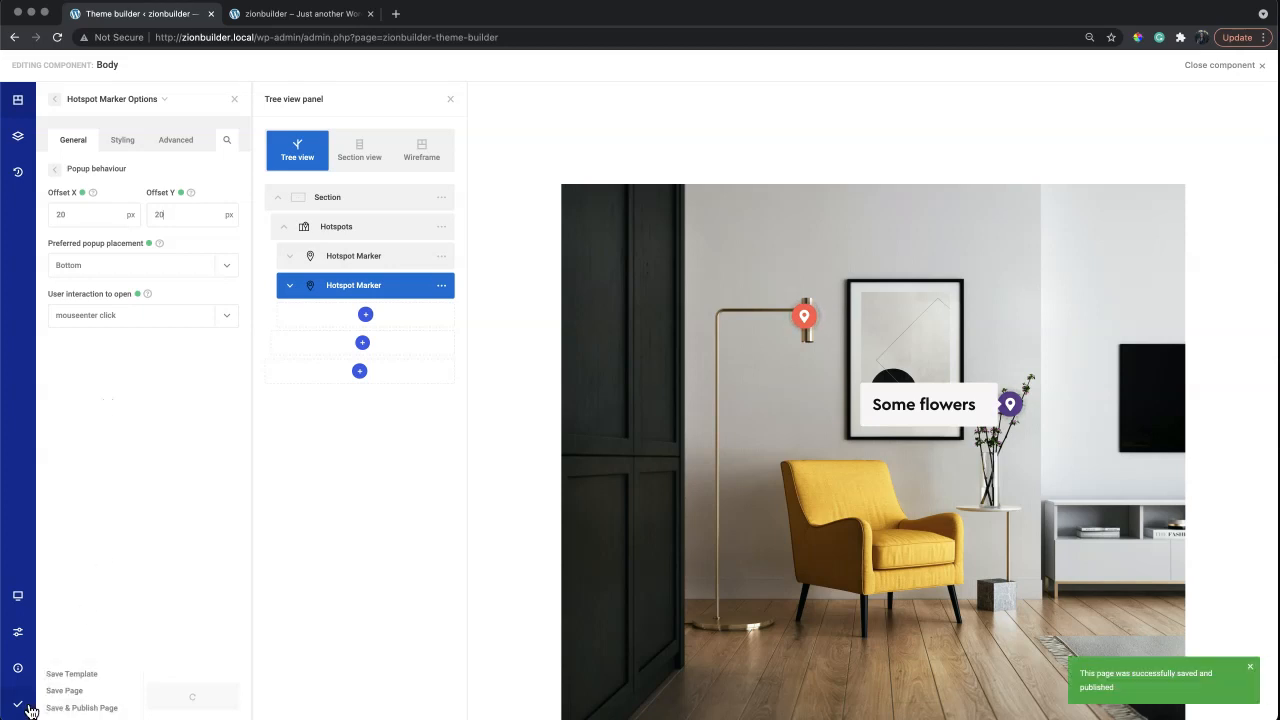
Check both markers' popups on the live site at full and phone window widths, and return to the theme builder
left_click(302, 14)
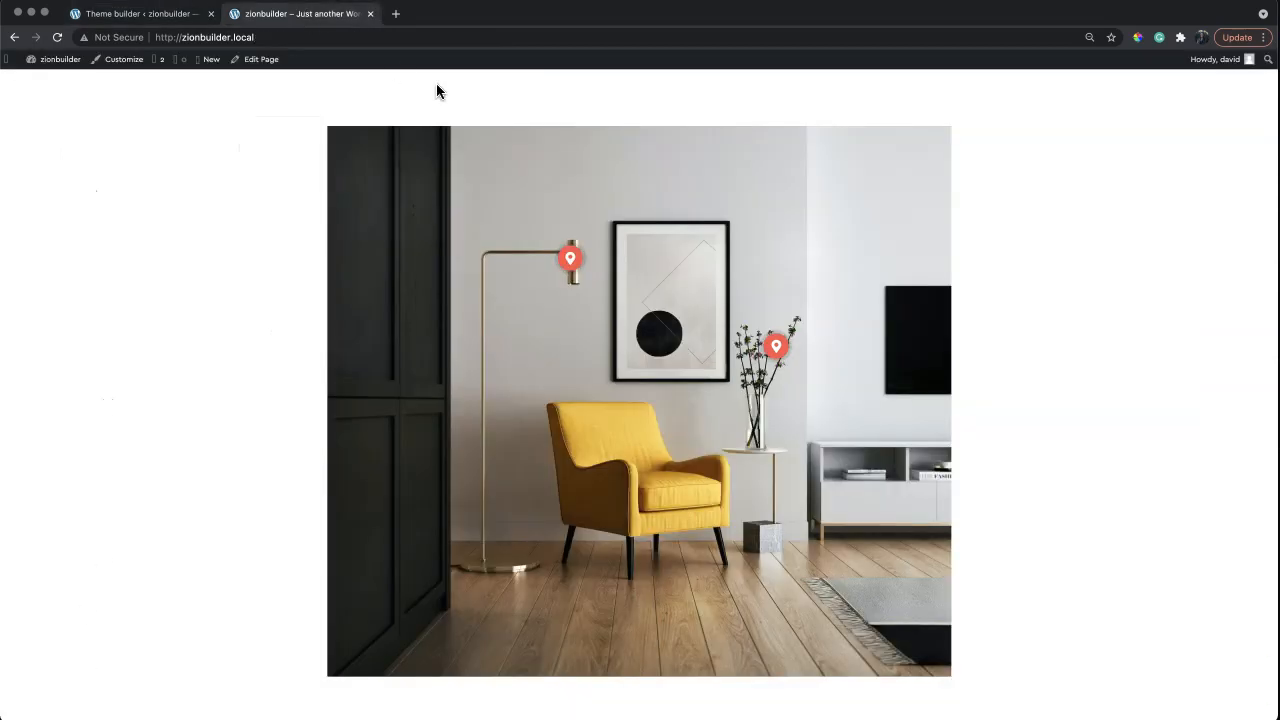
mouse_move(778, 346)
mouse_move(577, 258)
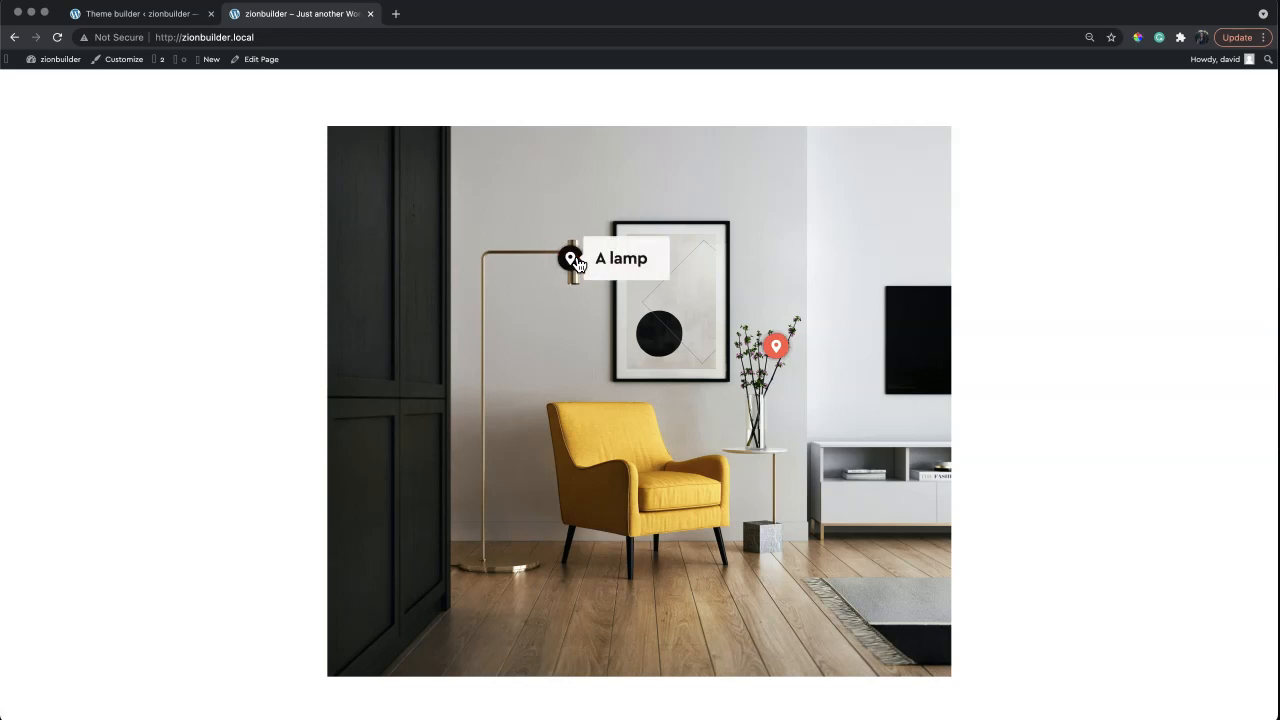
left_click_drag(1277, 337, 254, 291)
mouse_move(229, 310)
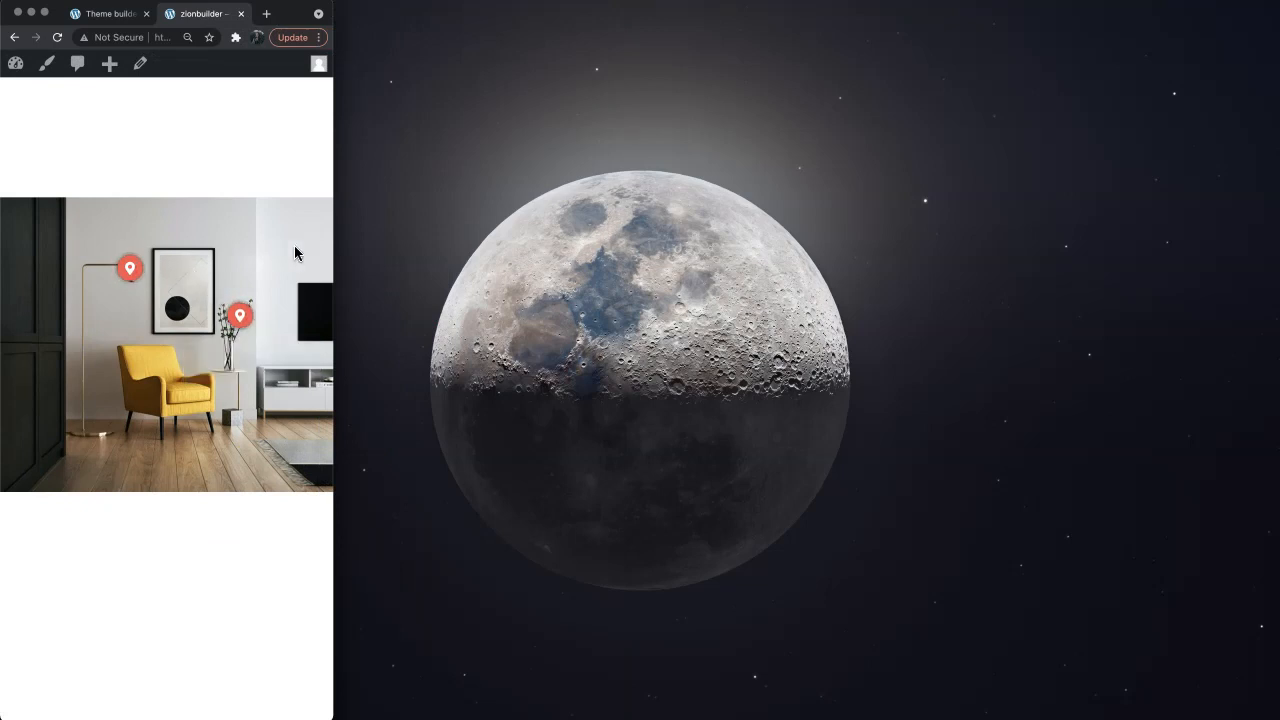
left_click_drag(333, 256, 1274, 295)
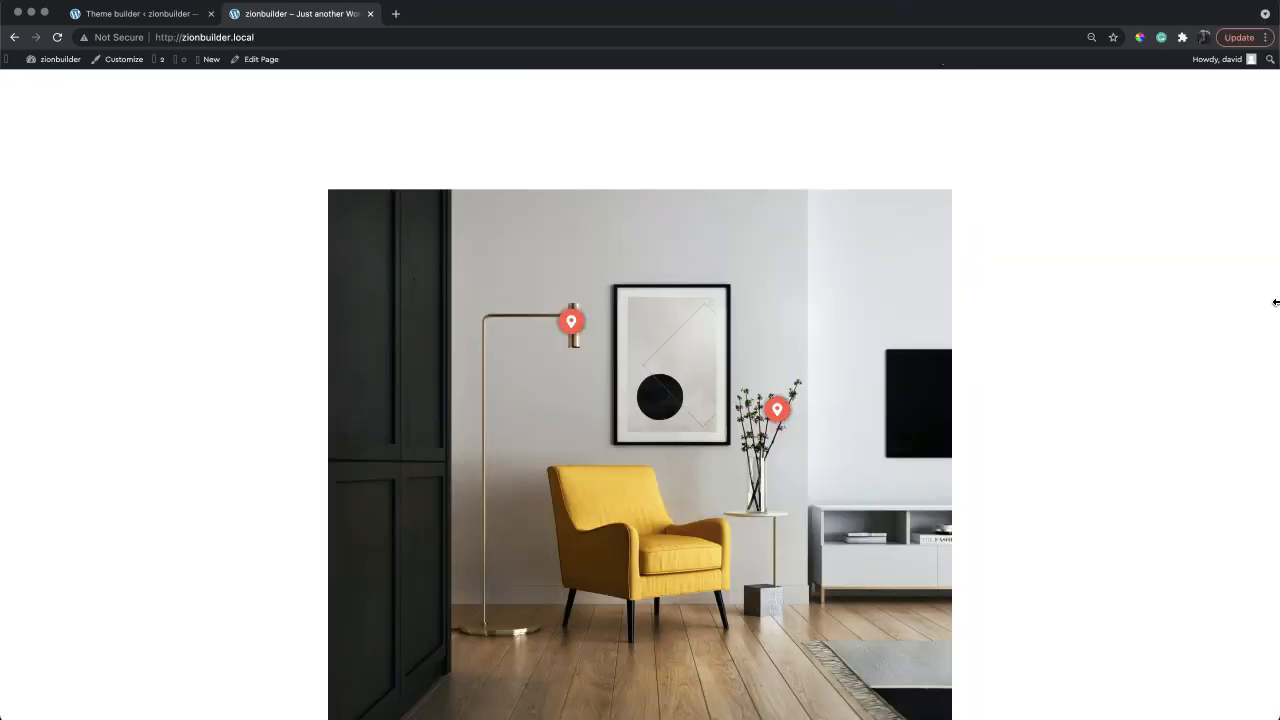
left_click(176, 15)
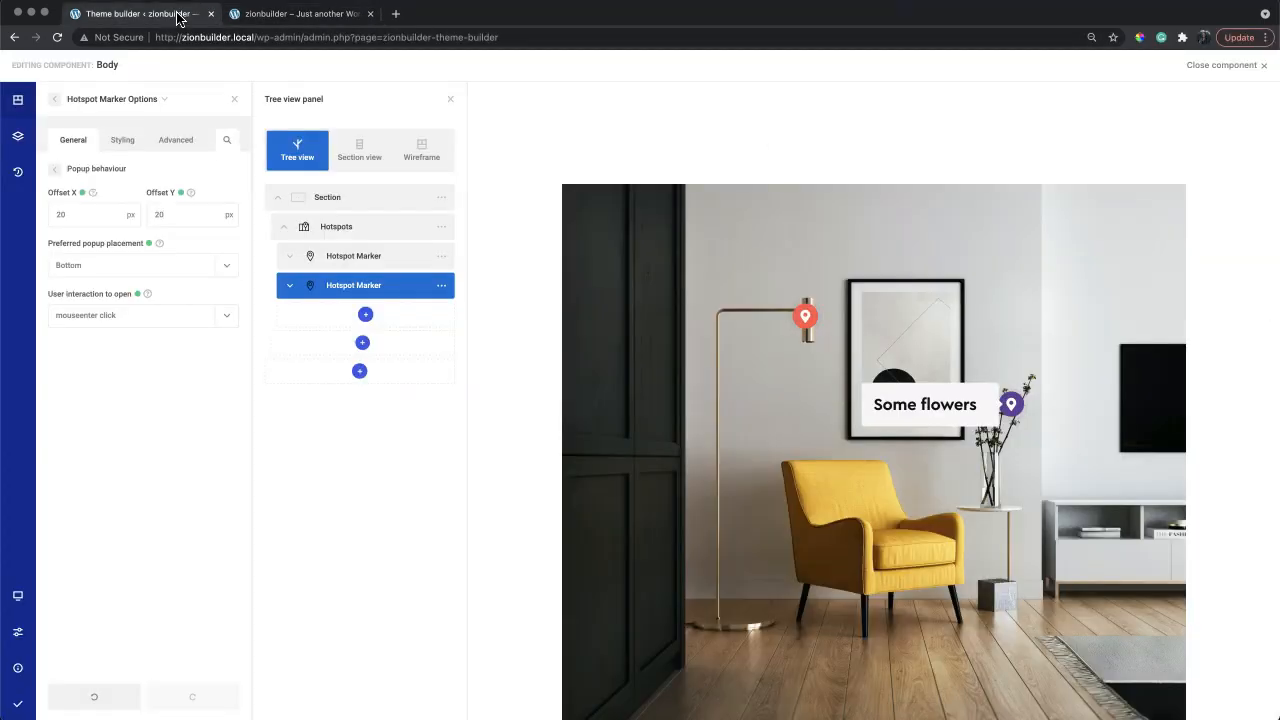
Set the lamp marker's pulse size to 2.39 and its pulse duration to 761 ms
left_click(56, 172)
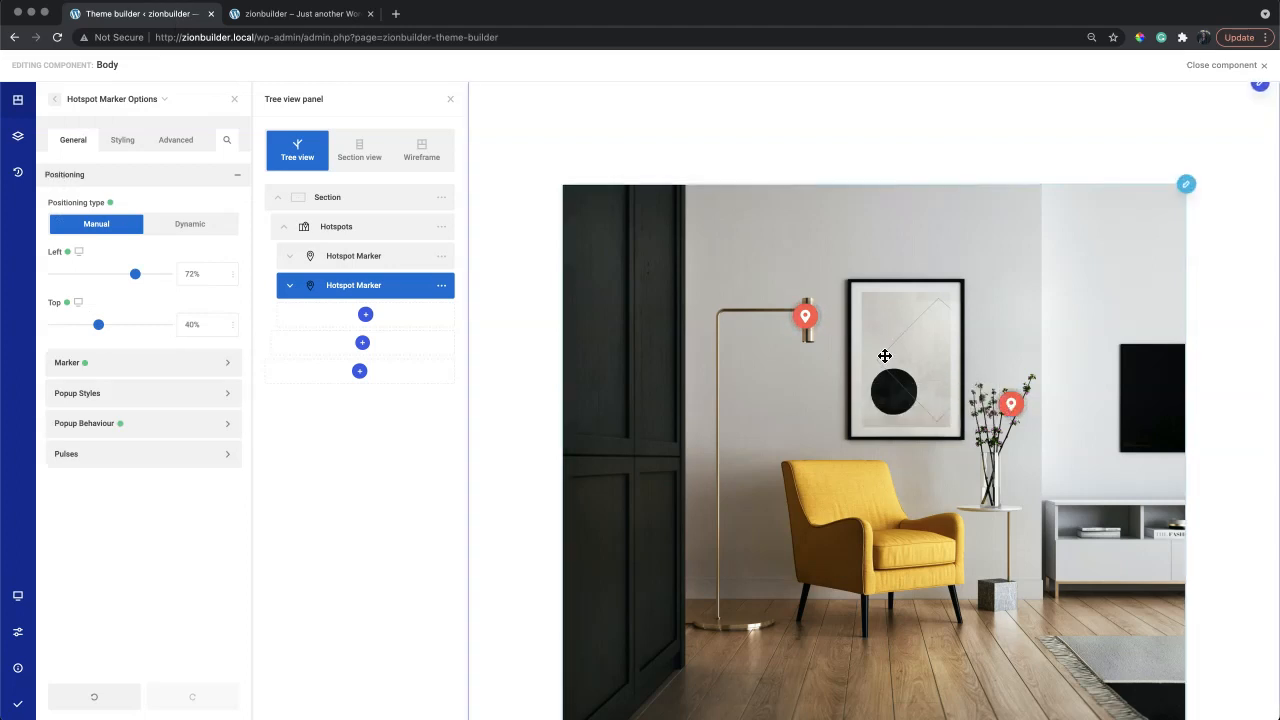
left_click(812, 327)
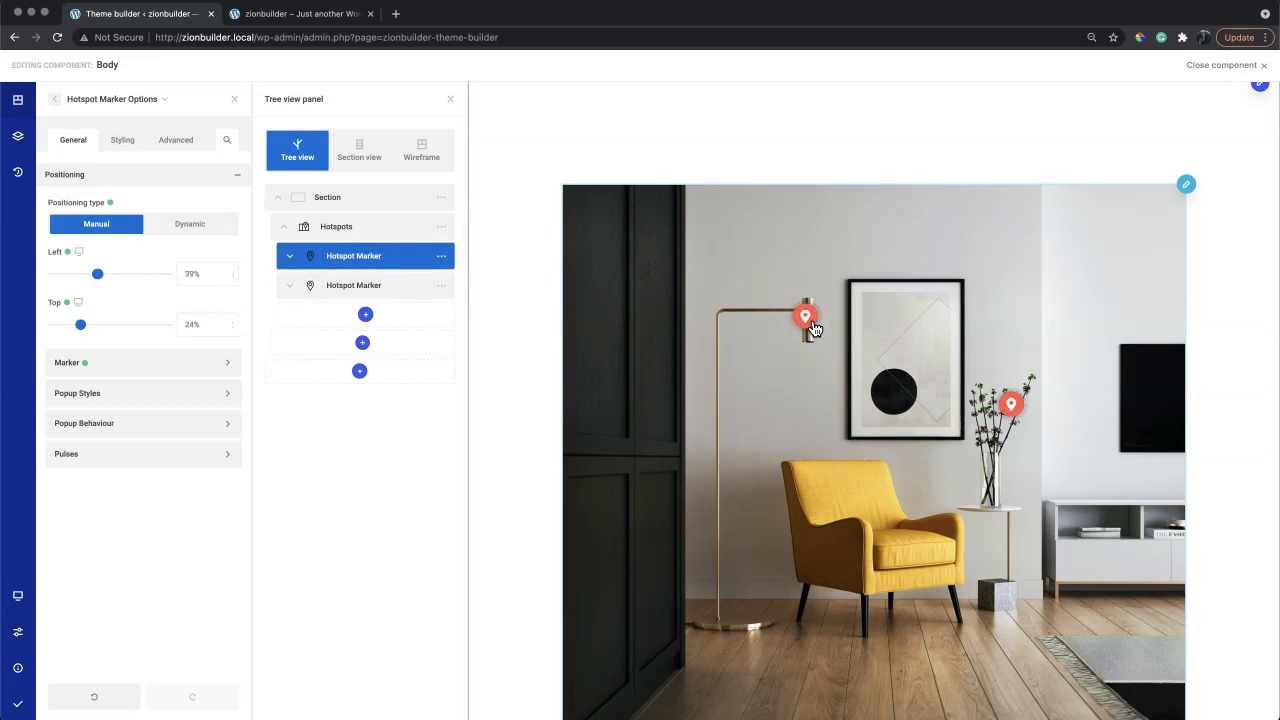
left_click(169, 451)
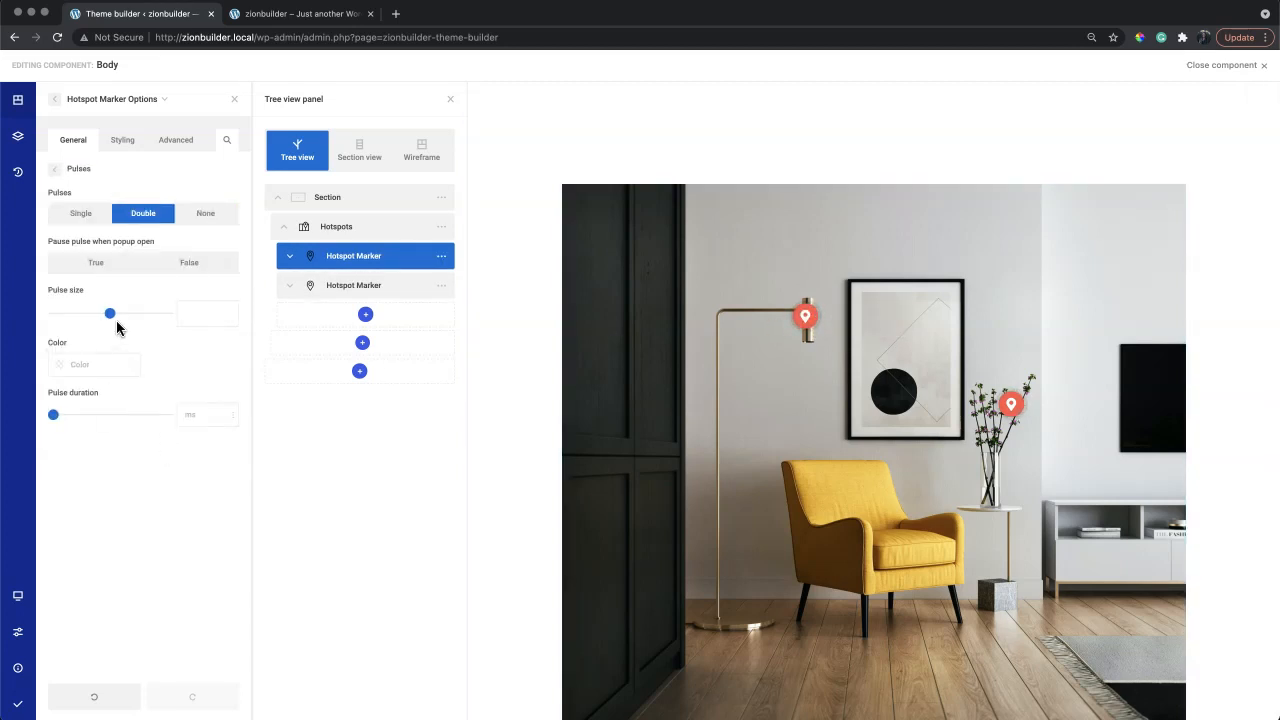
left_click_drag(110, 314, 132, 314)
left_click_drag(53, 416, 72, 420)
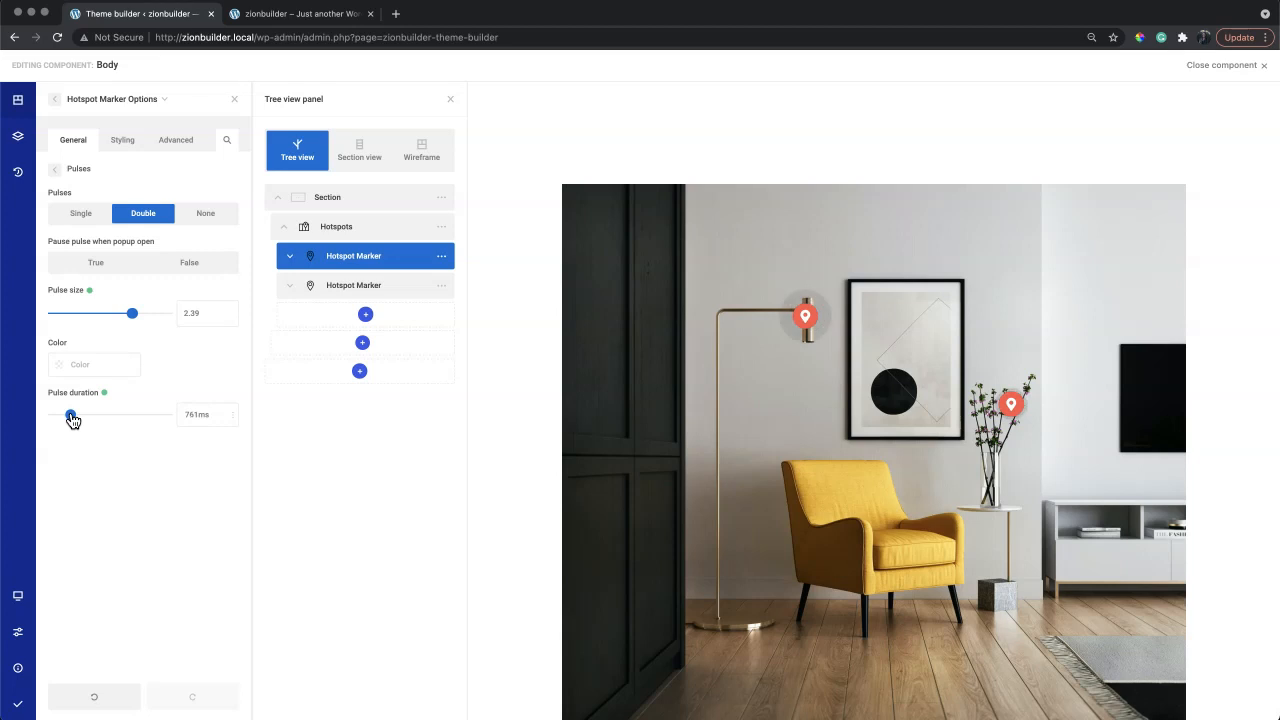
Try the Single and None pulse types on the lamp marker, and set its pulses to Double
left_click(81, 215)
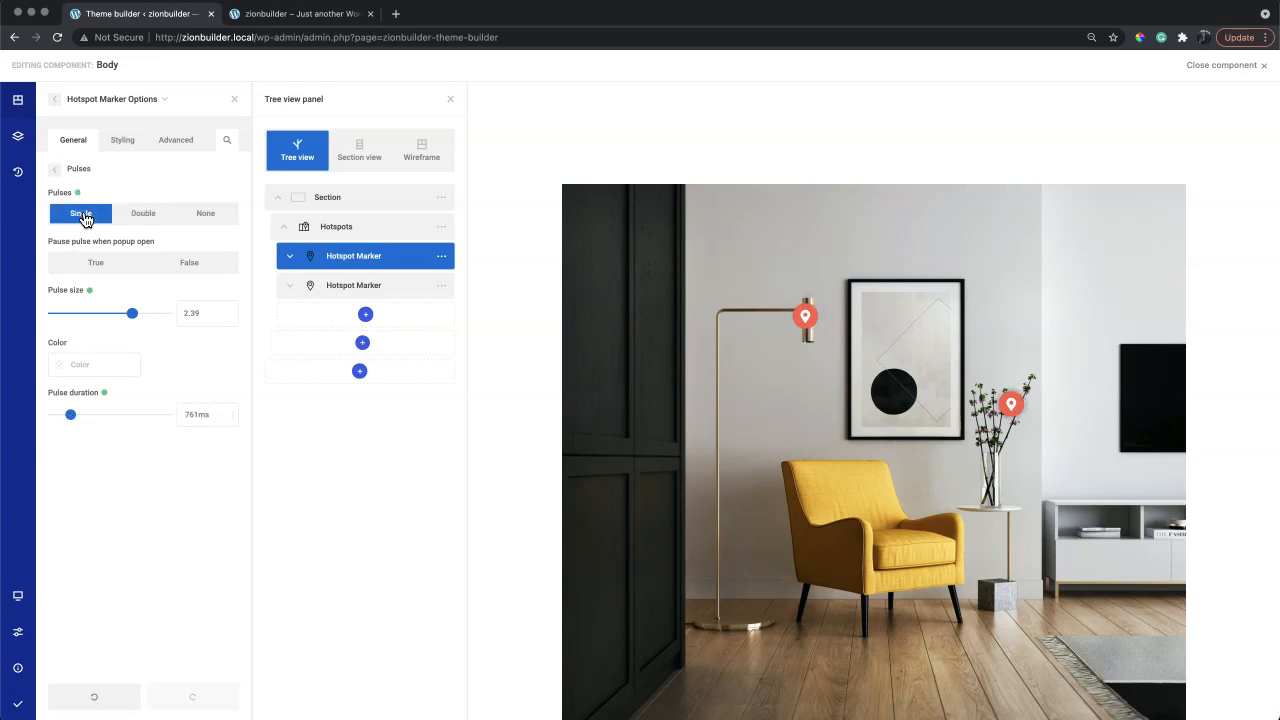
left_click(222, 215)
left_click(148, 222)
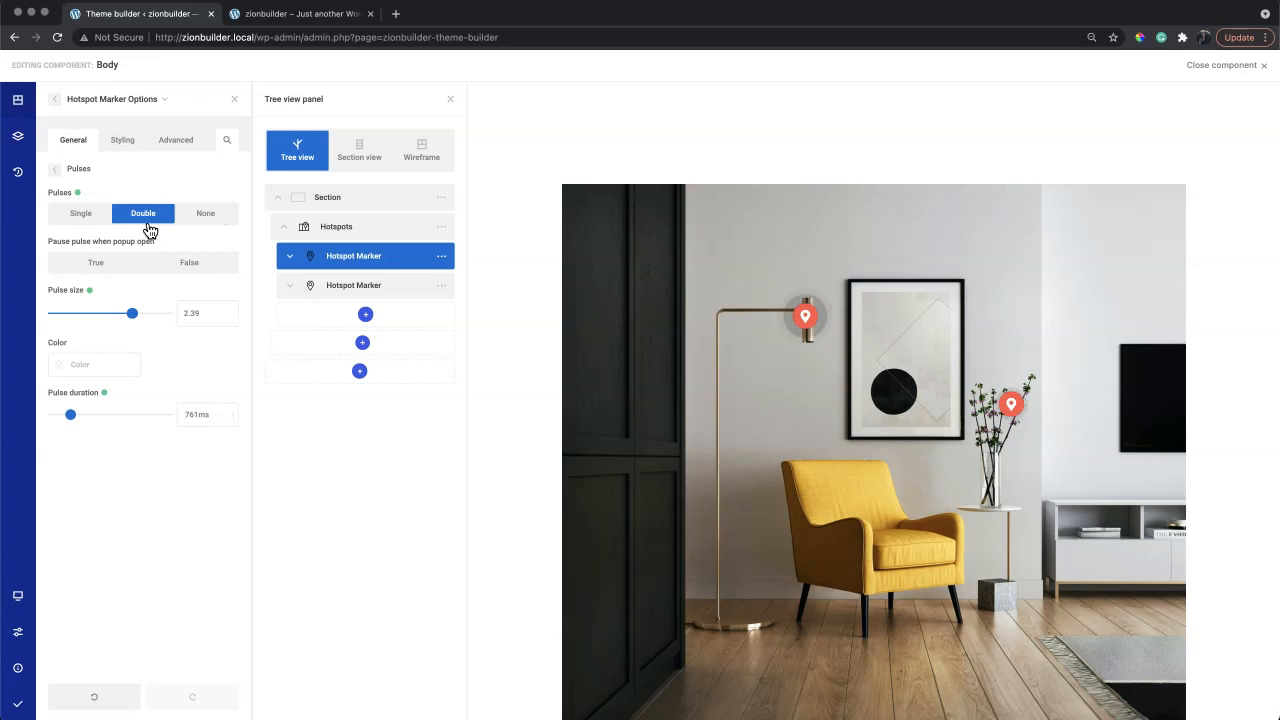
Set the lamp marker's pulse size to 1.79, its pulse duration to 907 ms and its pulse colour to #f44a4a
left_click_drag(131, 313, 98, 318)
left_click_drag(71, 415, 75, 419)
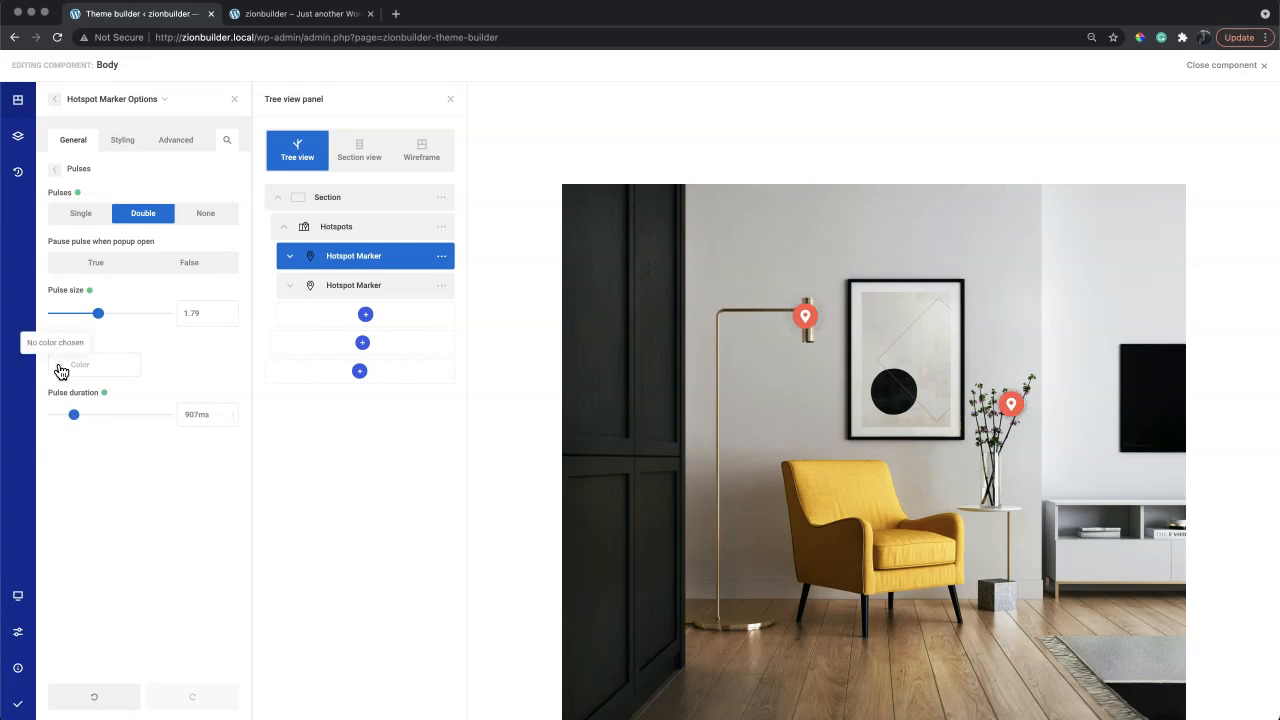
left_click(60, 371)
left_click(158, 464)
left_click(157, 579)
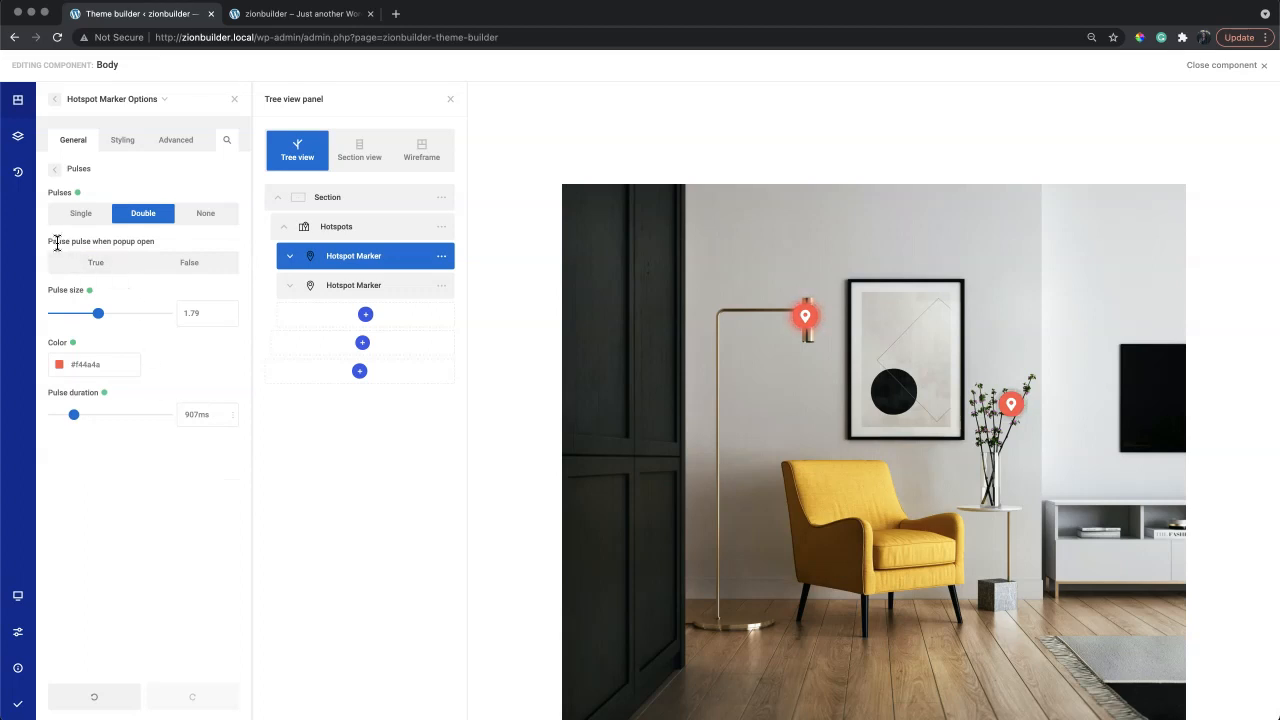
Make the lamp marker's pulse pause while its popup is open, and test it by toggling the popup on the canvas
left_click(120, 266)
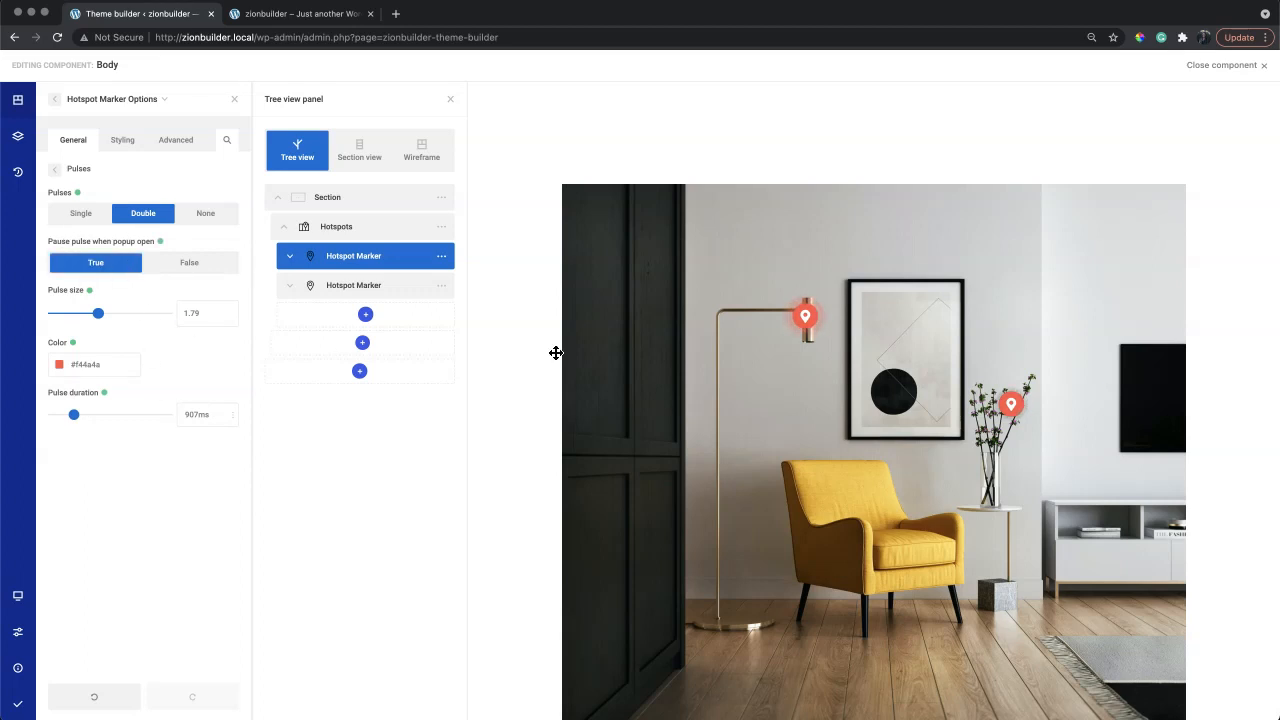
left_click(808, 323)
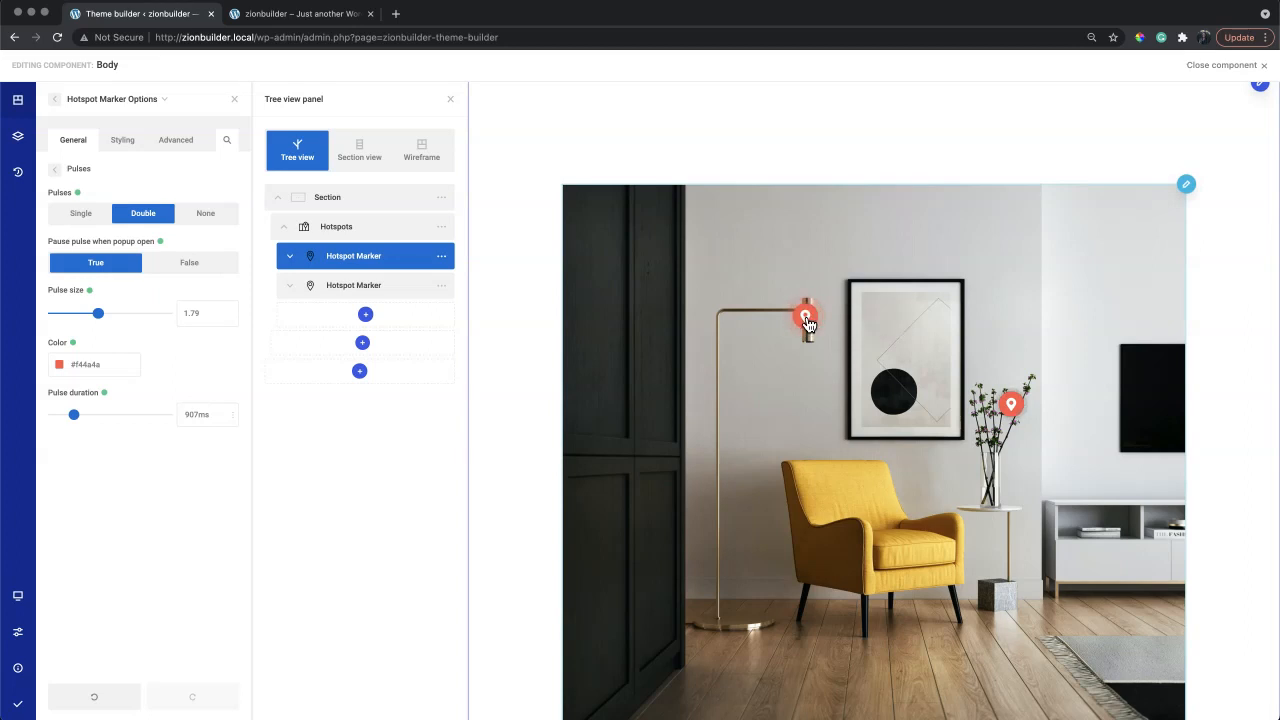
left_click(808, 323)
left_click(808, 323)
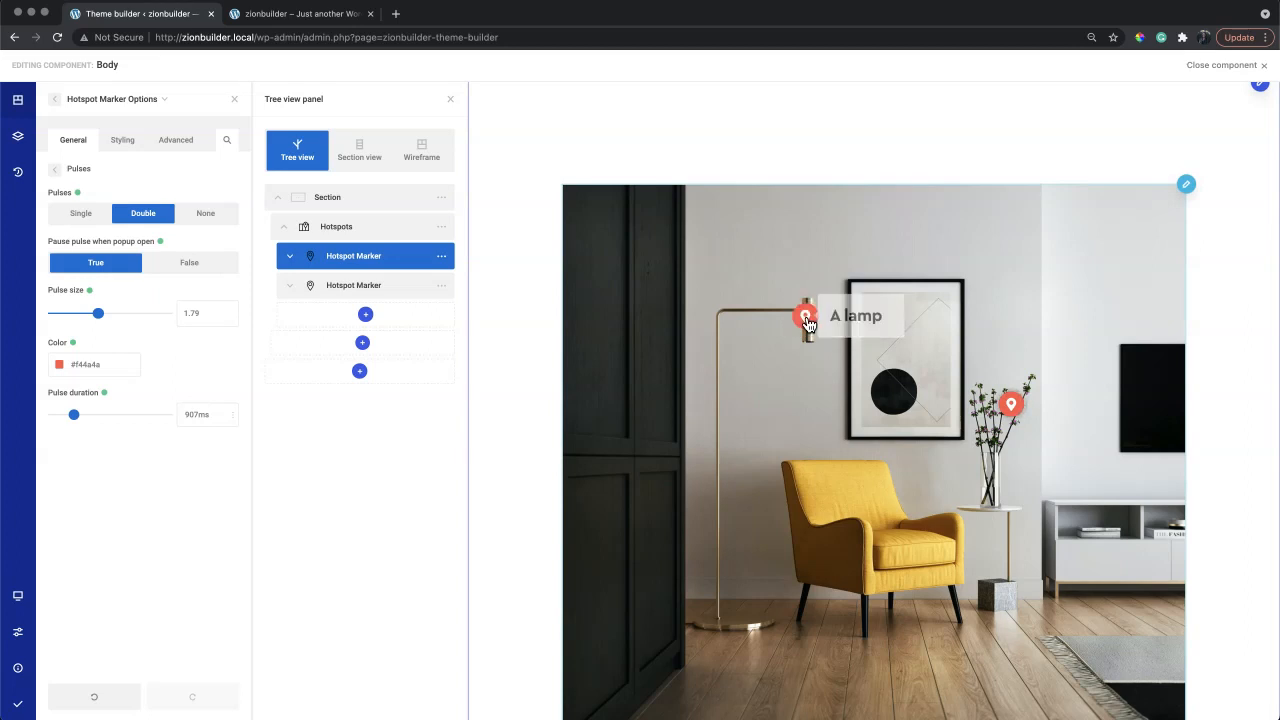